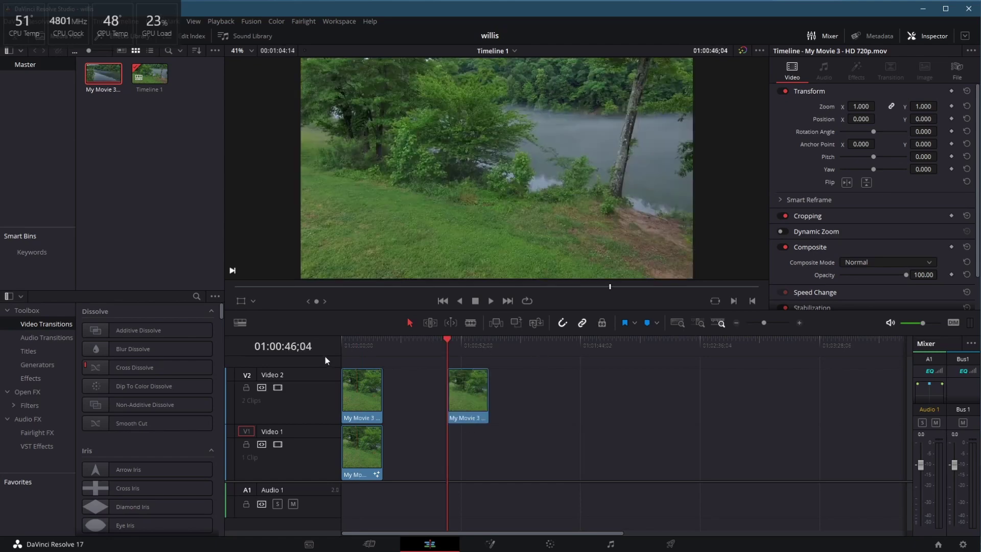
# Step: Preview the finished Catherine's Landing title at 01:00:04;17, glance at the cbsuper.com tools, and return to Resolve
pyautogui.click(352, 348)
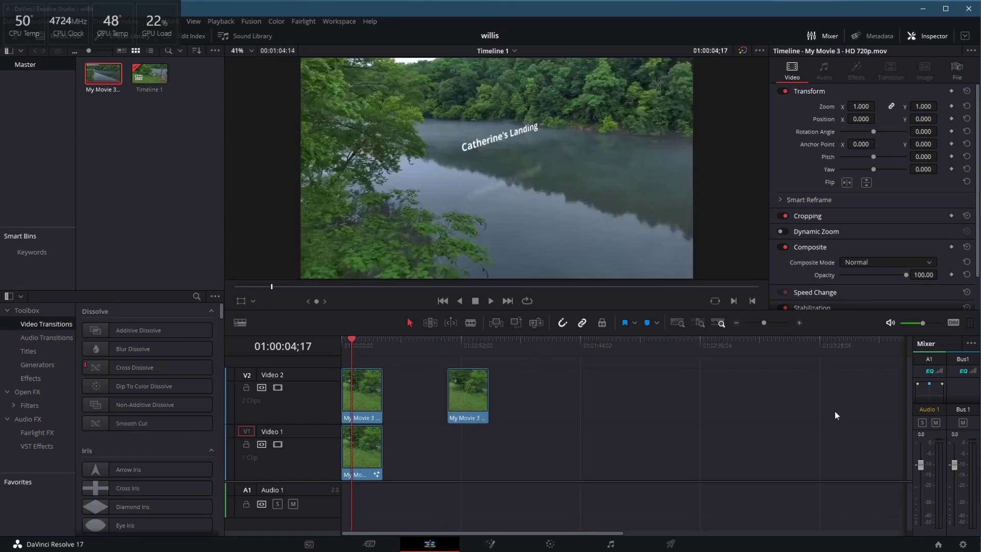
pyautogui.hotkey('alt', 'Tab')
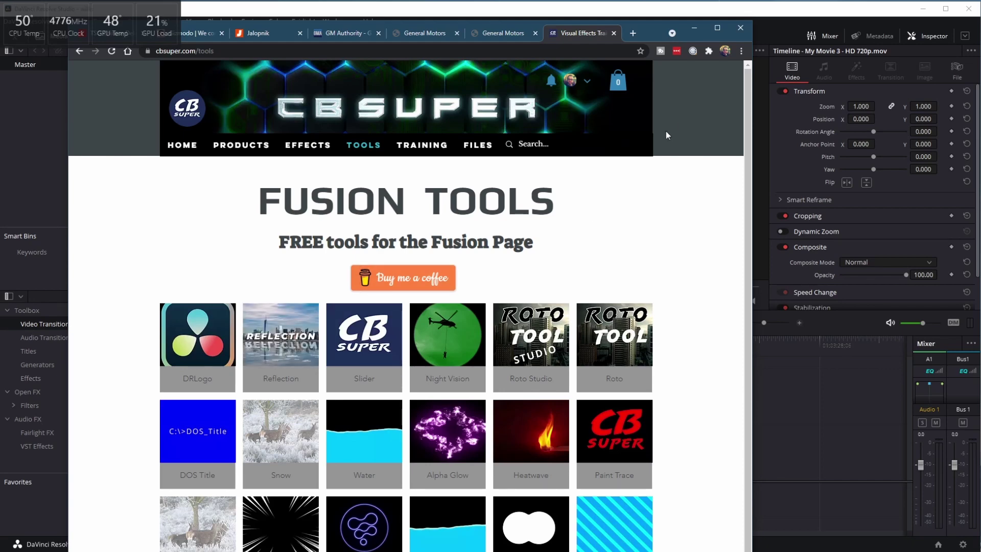
pyautogui.click(694, 28)
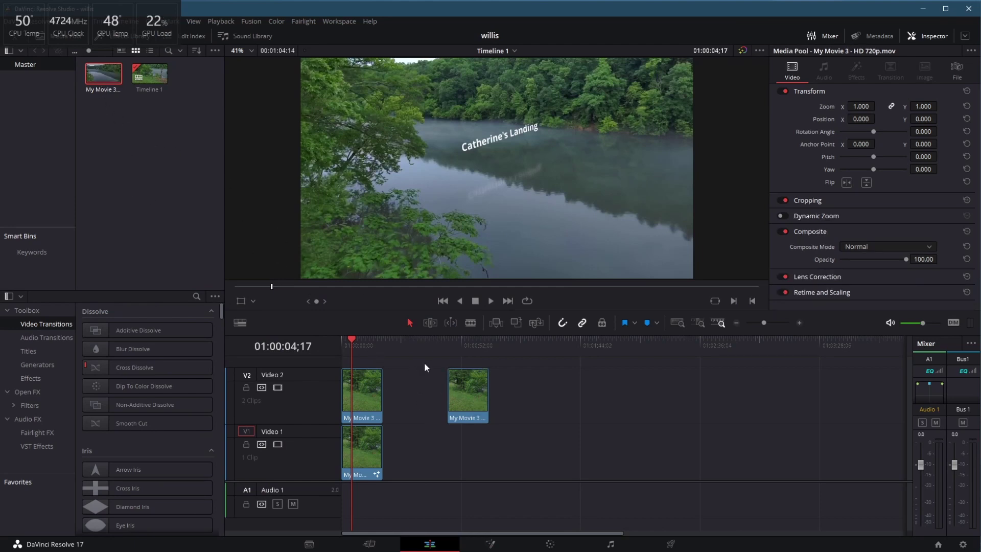
# Step: Drag the later lake clip from Video 2 onto Video 1 and play it from its start
pyautogui.click(459, 340)
pyautogui.press('space')
pyautogui.moveTo(470, 400); pyautogui.dragTo(465, 458)
pyautogui.press('Up')
pyautogui.press('space')
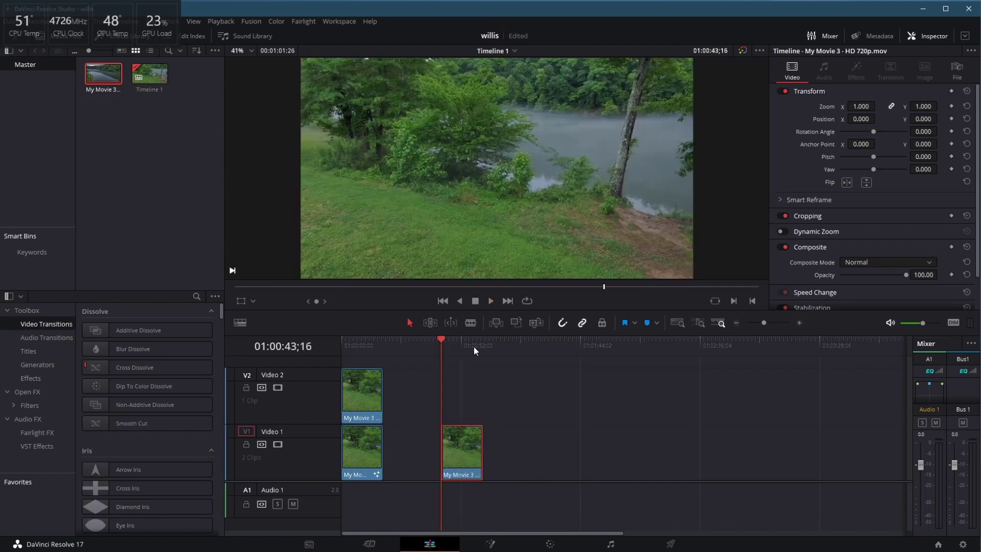
# Step: Open the moved 'My Movie 3 - HD 720p.mov' clip in the Fusion page
pyautogui.click(497, 543)
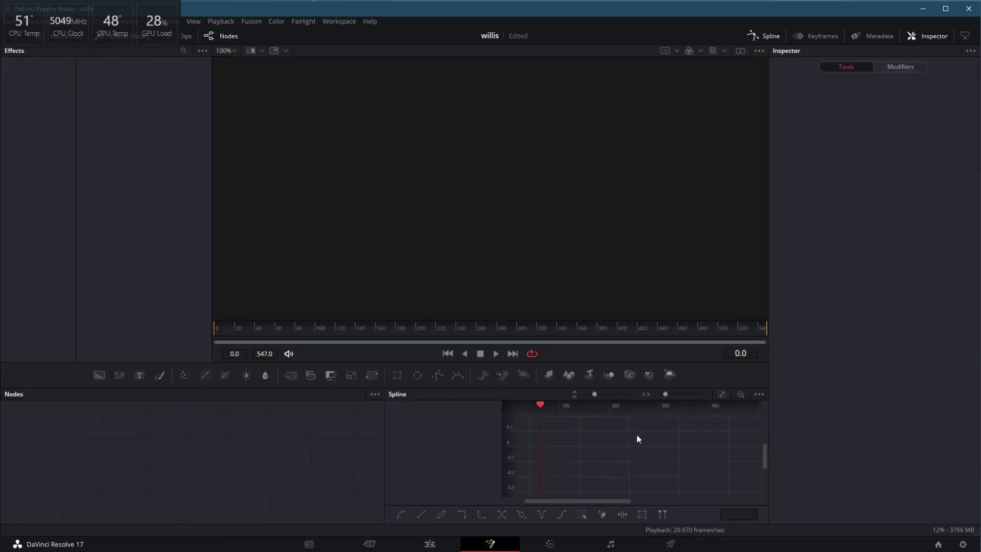
pyautogui.hotkey('shift', '4')
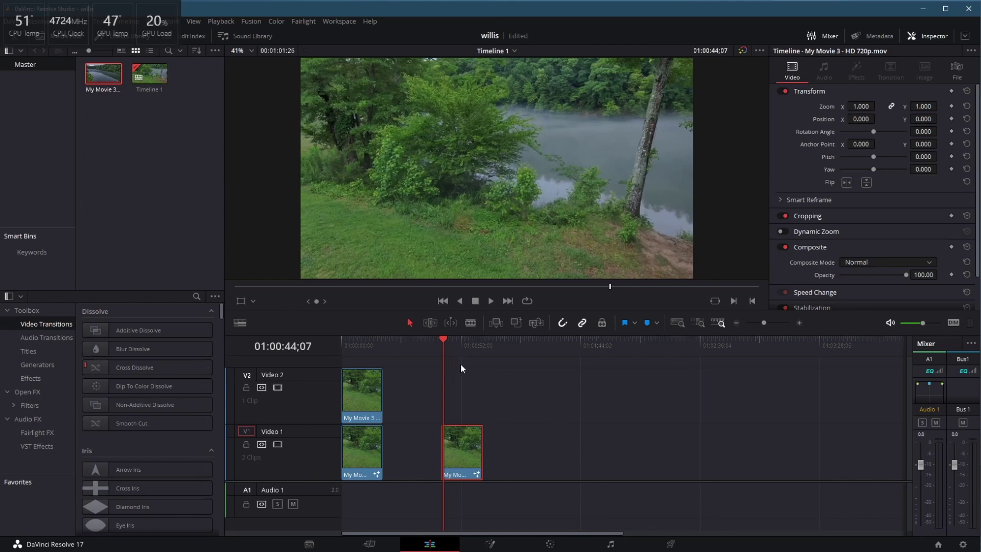
pyautogui.click(491, 544)
# Step: Add a Text+ node merged over the lake clip and arrange Text1 above MediaIn1
pyautogui.moveTo(586, 450)
pyautogui.mouseDown()
pyautogui.moveTo(423, 432)
pyautogui.moveTo(587, 438)
pyautogui.mouseUp()
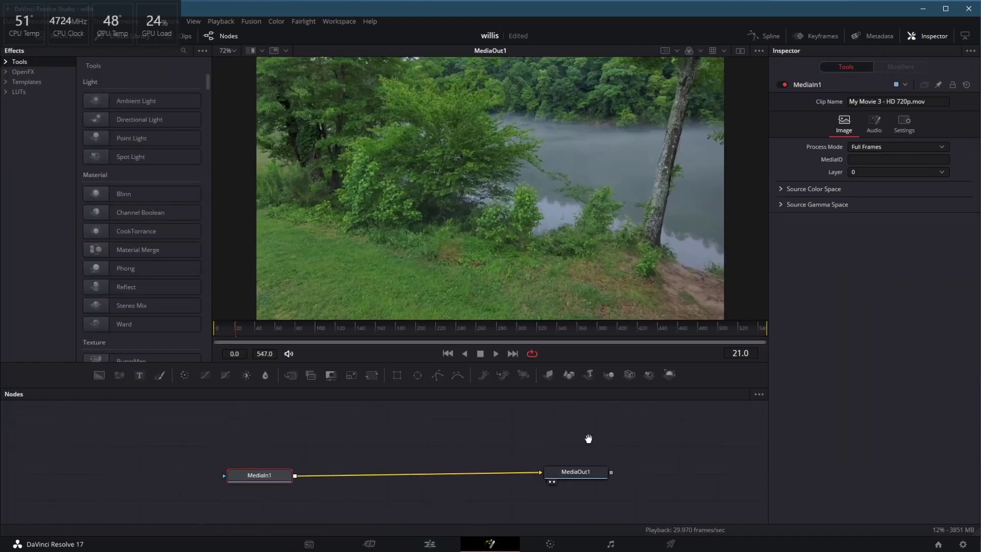
pyautogui.scroll(-3, 420, 123)
pyautogui.scroll(3, 419, 121)
pyautogui.scroll(-2, 433, 151)
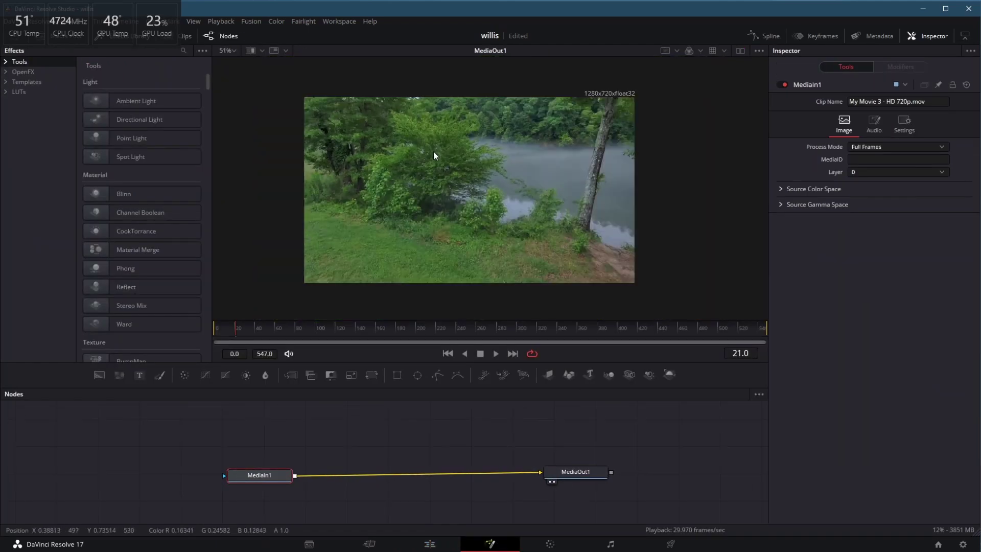
pyautogui.hotkey('shift', 'space')
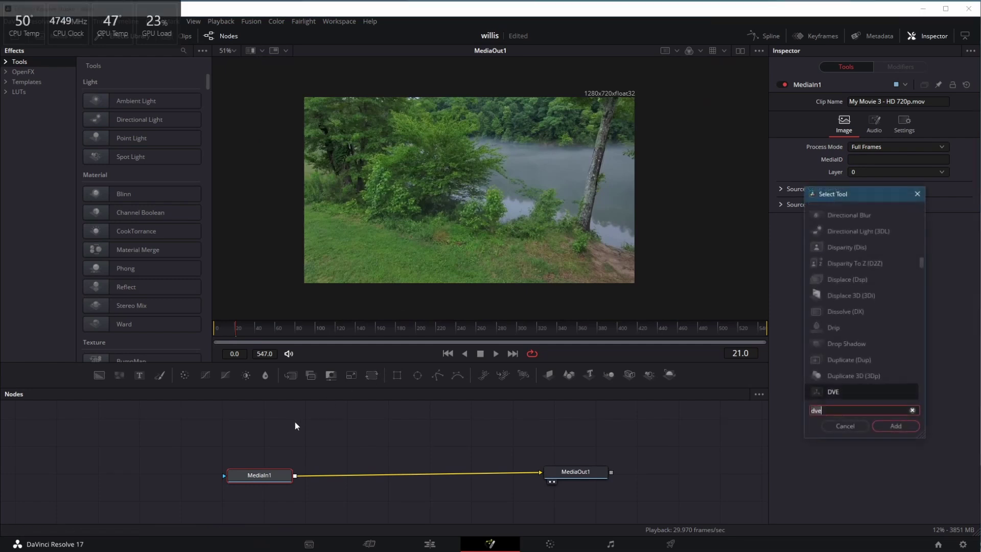
pyautogui.write('text')
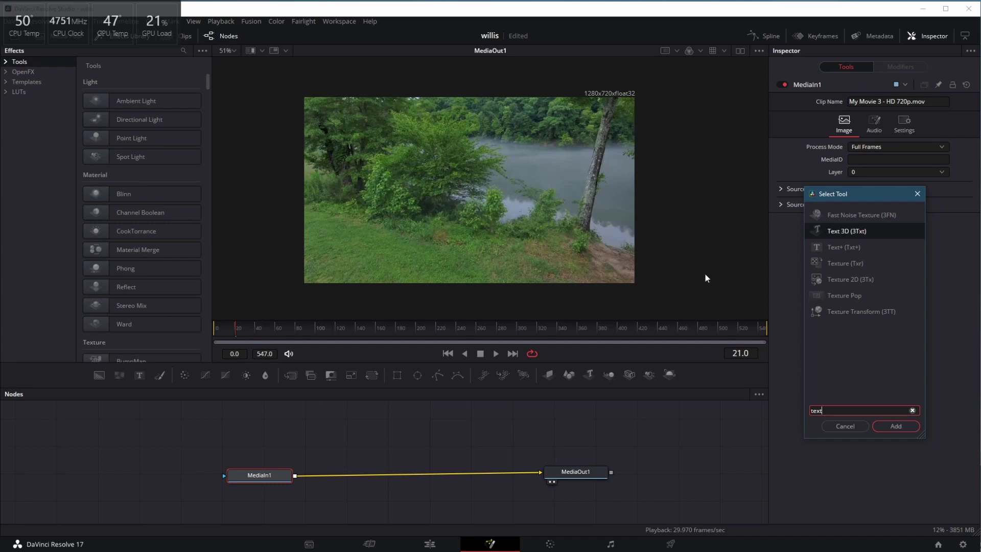
pyautogui.write('+')
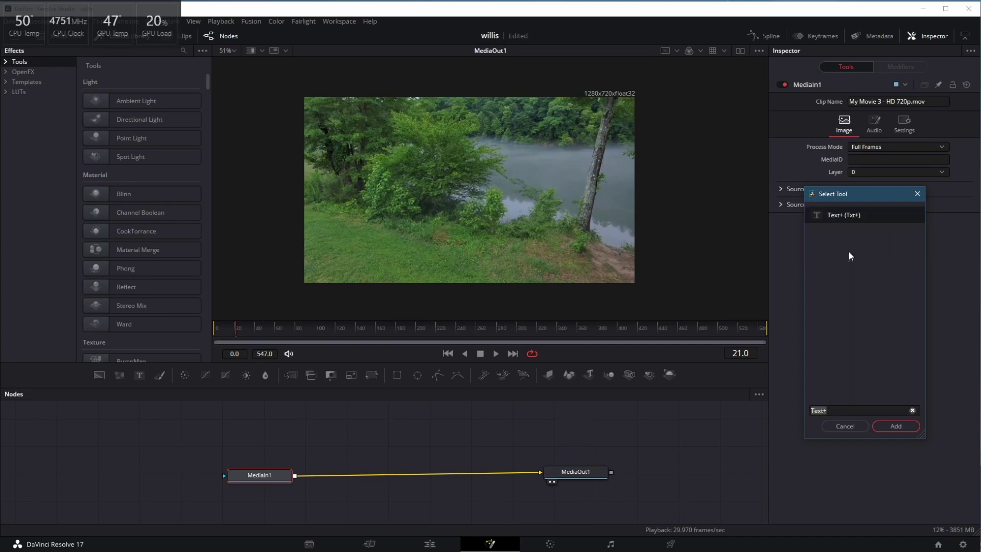
pyautogui.click(884, 425)
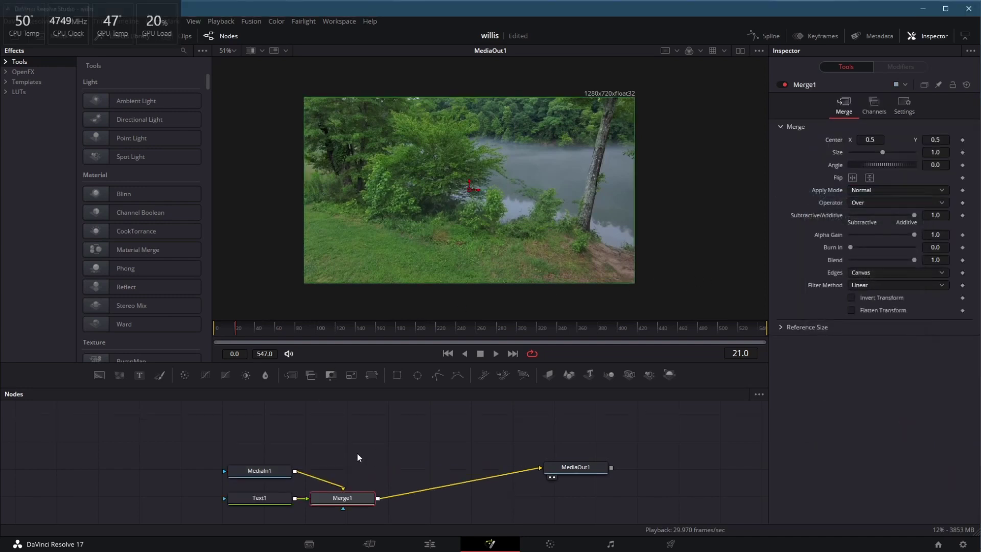
pyautogui.moveTo(253, 496); pyautogui.dragTo(270, 422)
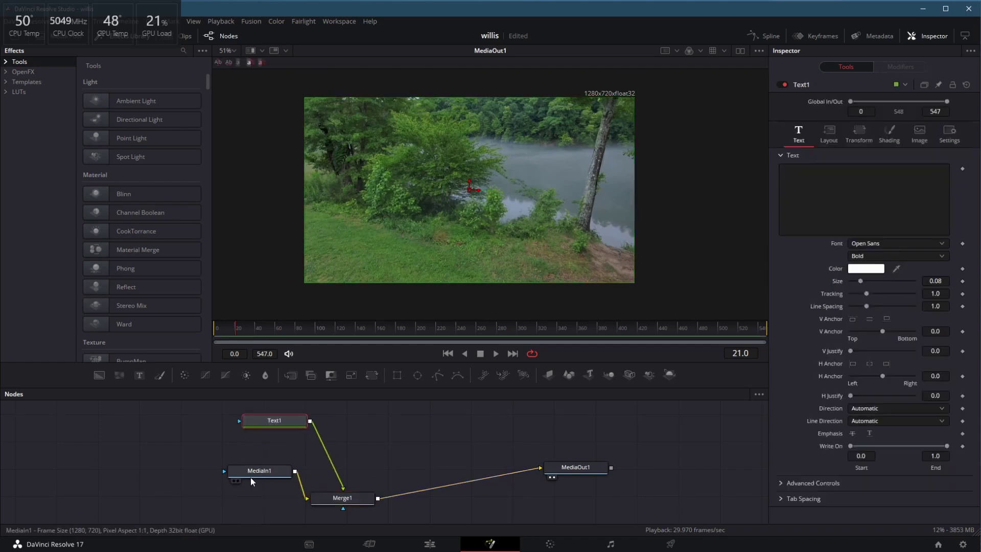
pyautogui.moveTo(251, 473); pyautogui.dragTo(240, 496)
pyautogui.click(365, 504)
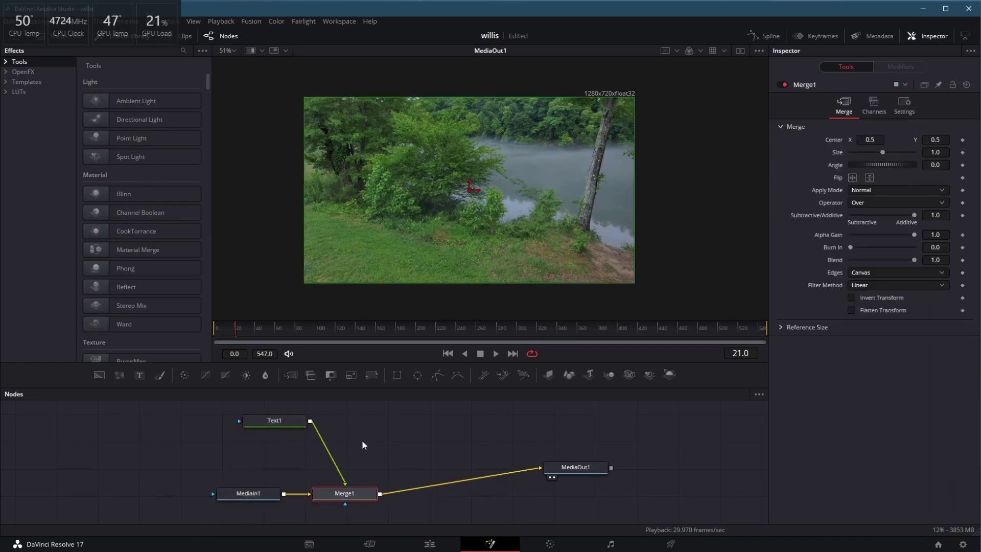
# Step: Set Text1's title to 'Catherine's Landing' in the Gadugi font
pyautogui.click(268, 418)
pyautogui.click(829, 216)
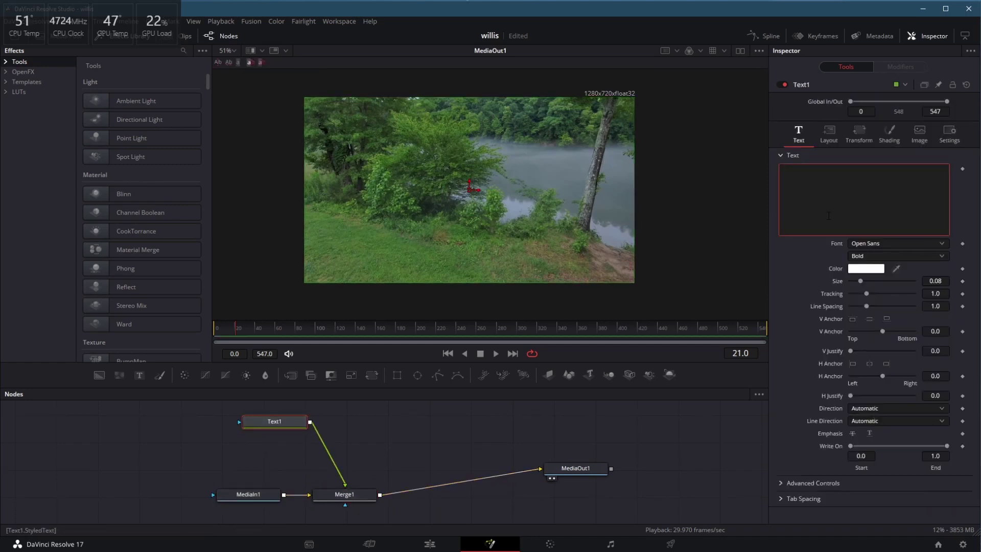
pyautogui.write("Catherine's")
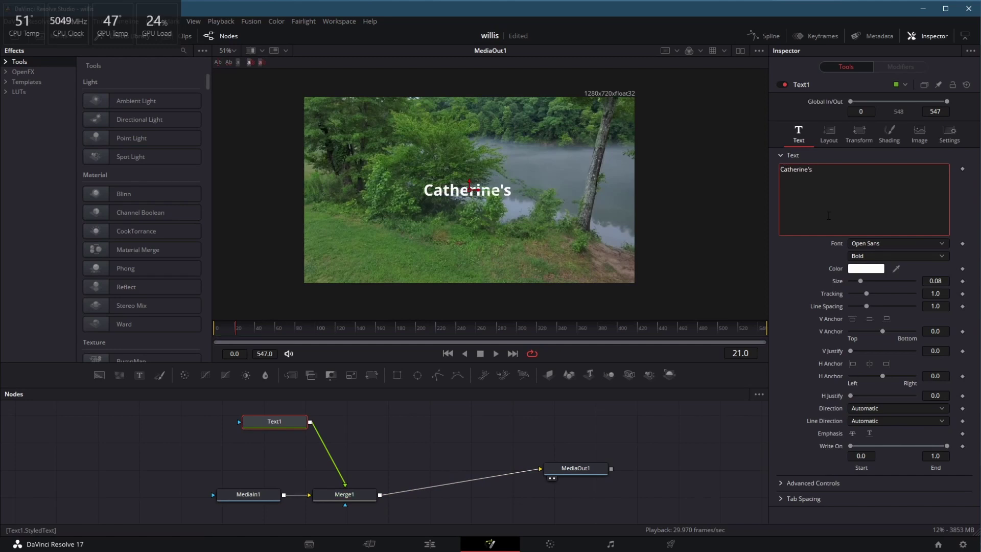
pyautogui.write(' Landing')
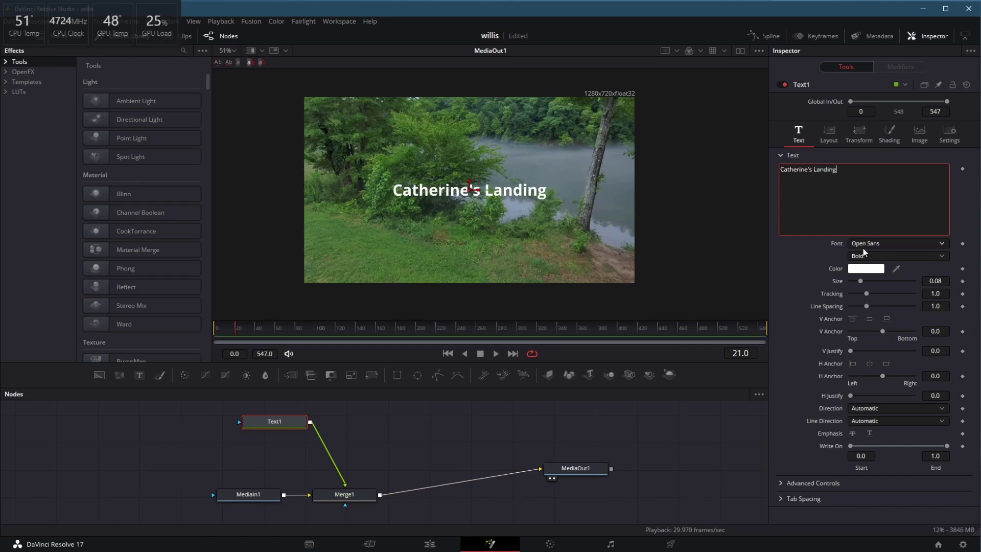
pyautogui.click(878, 242)
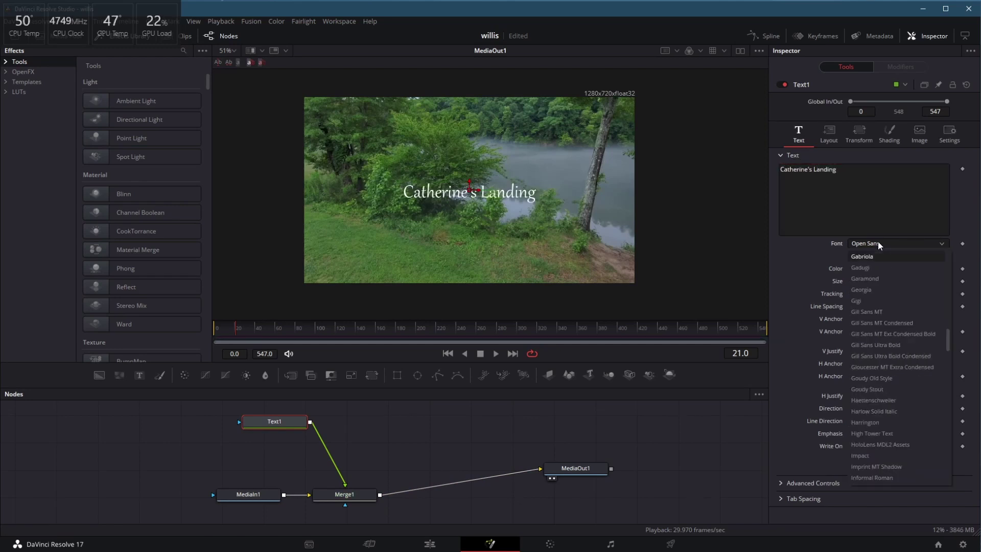
pyautogui.click(879, 269)
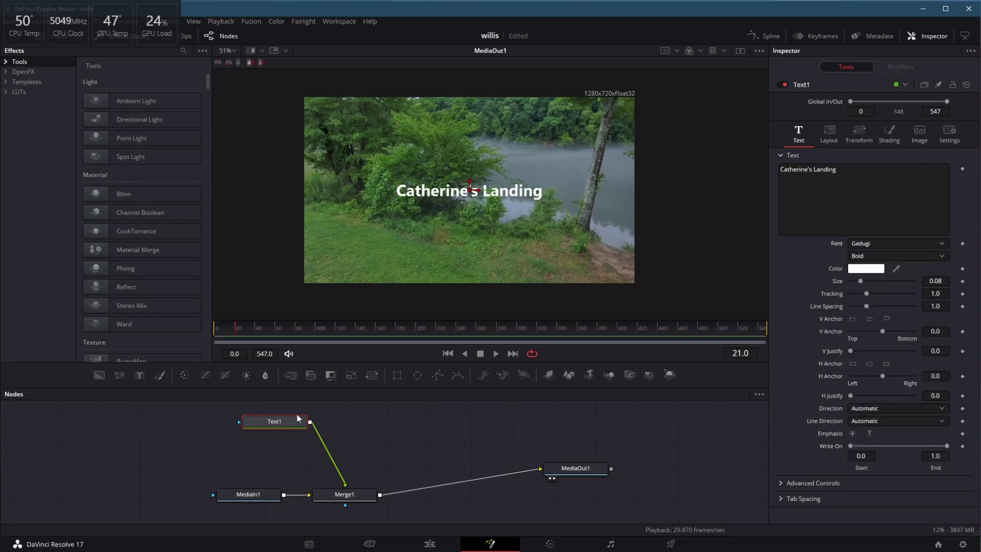
pyautogui.moveTo(287, 426); pyautogui.dragTo(258, 437)
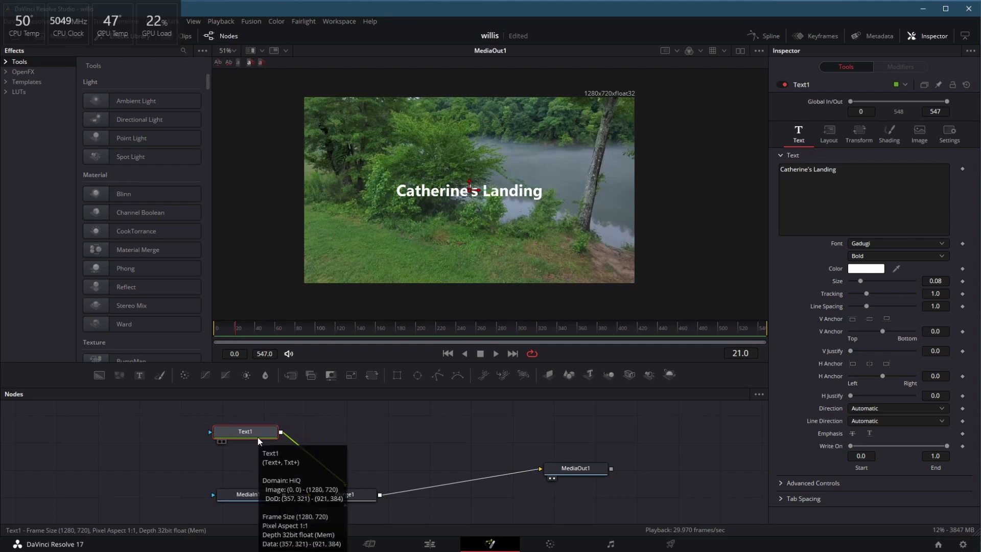
# Step: Add a DVE node after Text1 and arrange the nodes in the graph
pyautogui.hotkey('shift', 'space')
pyautogui.write('Text+')
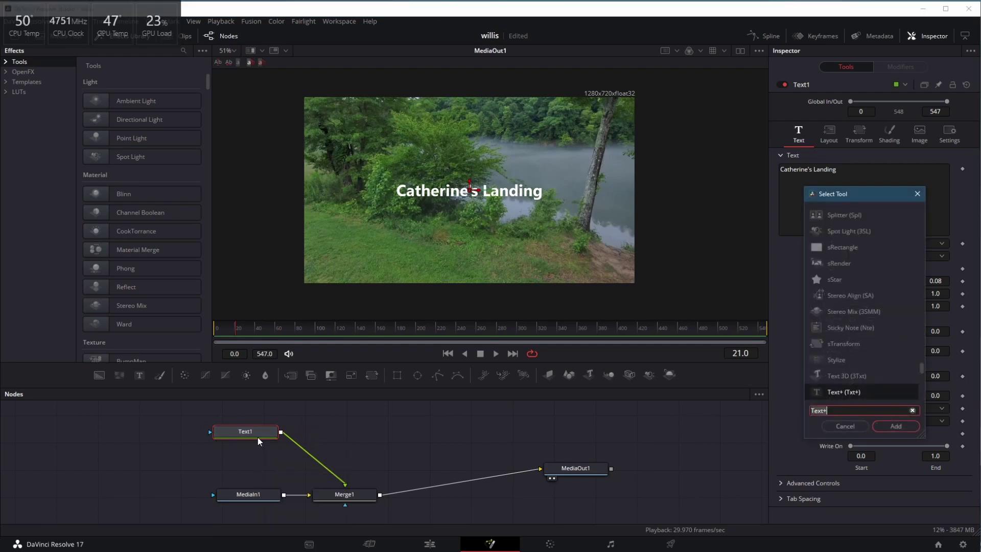
pyautogui.press('BackSpace')
pyautogui.press('BackSpace')
pyautogui.press('BackSpace')
pyautogui.press('BackSpace')
pyautogui.press('BackSpace')
pyautogui.write('dve')
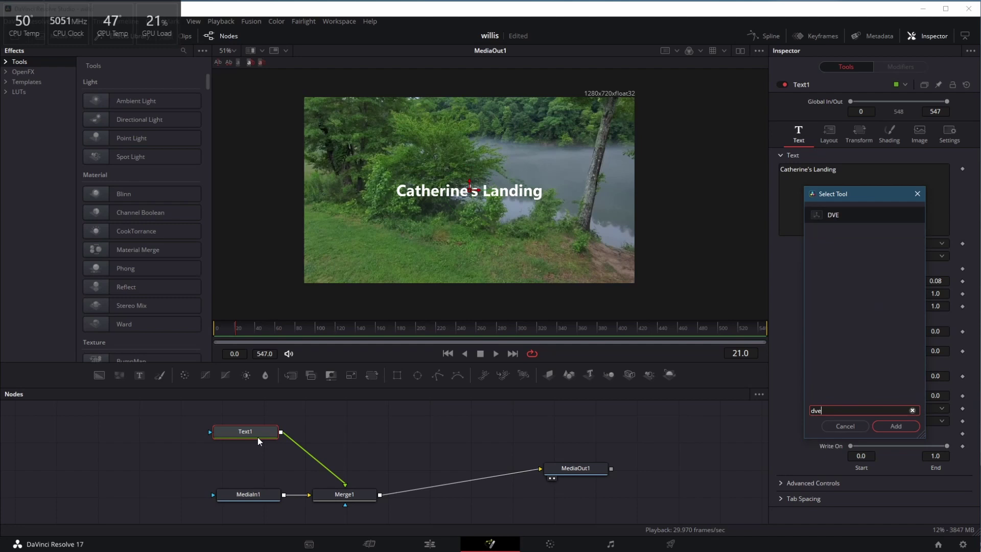
pyautogui.press('Return')
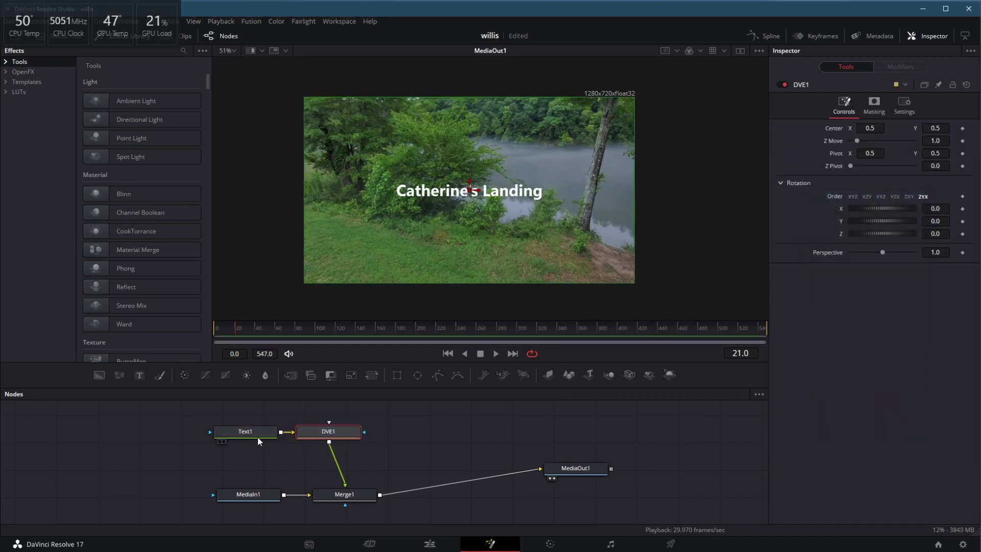
pyautogui.moveTo(228, 434); pyautogui.dragTo(219, 433)
pyautogui.moveTo(336, 431); pyautogui.dragTo(354, 431)
# Step: Shift the title slightly right with DVE1's Center, setting X to 0.542617
pyautogui.click(354, 432)
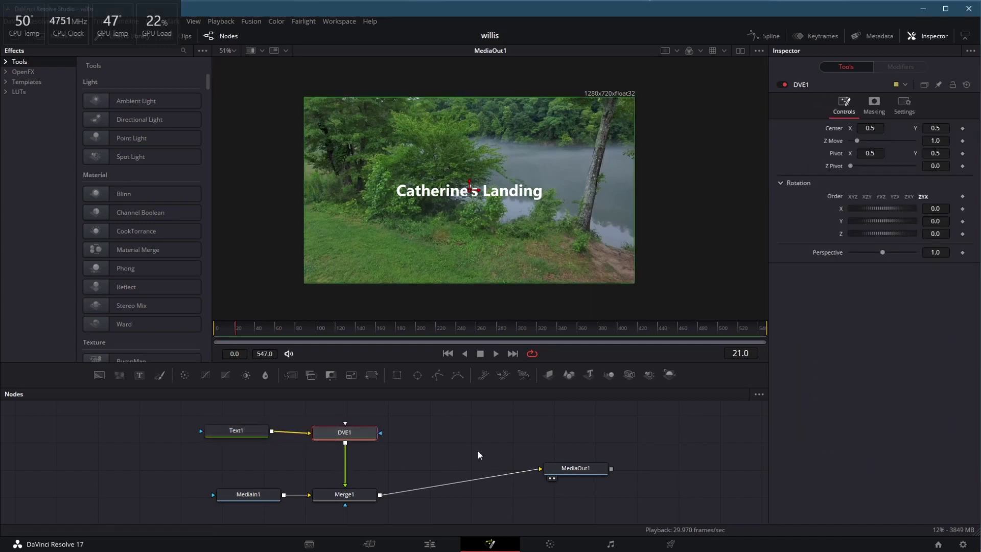
pyautogui.click(244, 434)
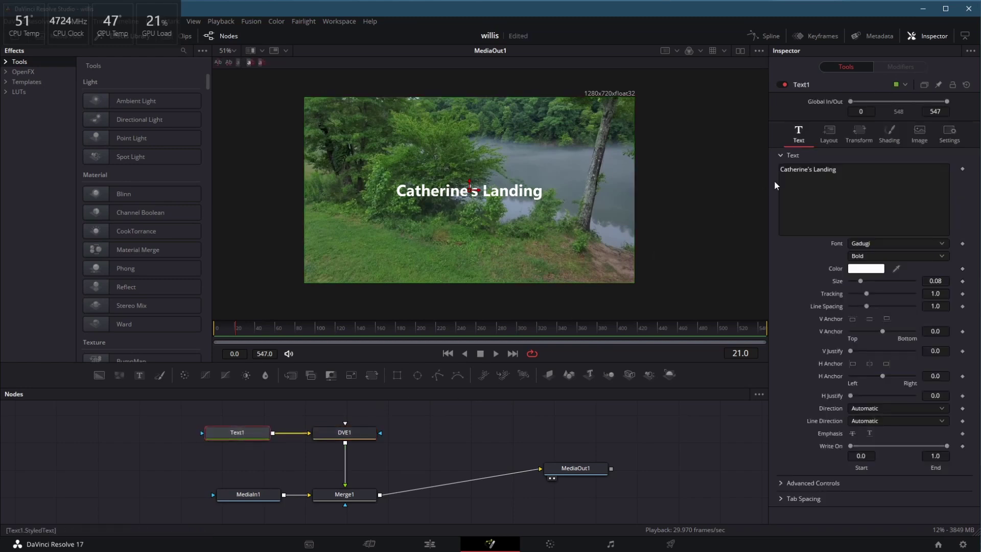
pyautogui.click(345, 432)
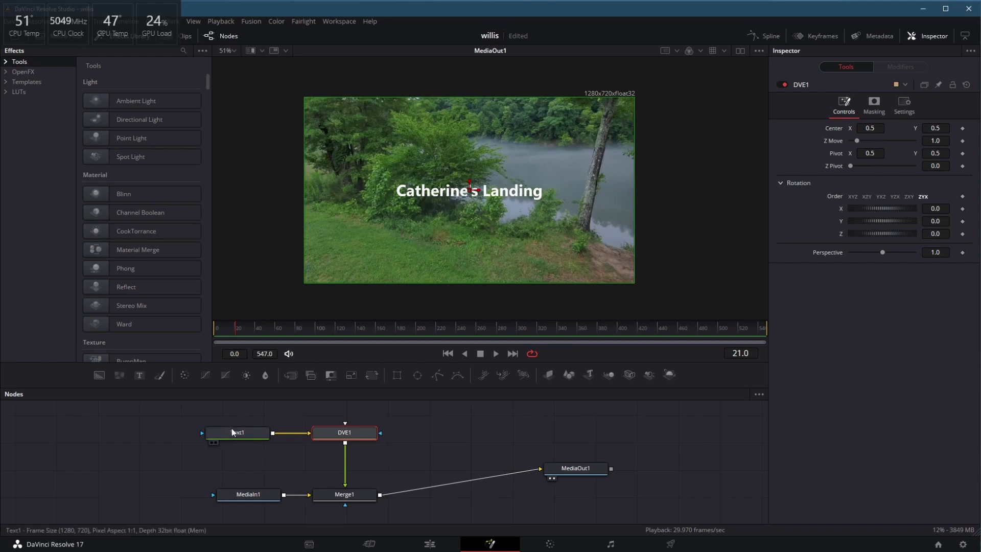
pyautogui.moveTo(234, 433)
pyautogui.mouseDown()
pyautogui.moveTo(155, 416)
pyautogui.moveTo(163, 429)
pyautogui.moveTo(114, 430)
pyautogui.moveTo(242, 434)
pyautogui.mouseUp()
pyautogui.click(344, 432)
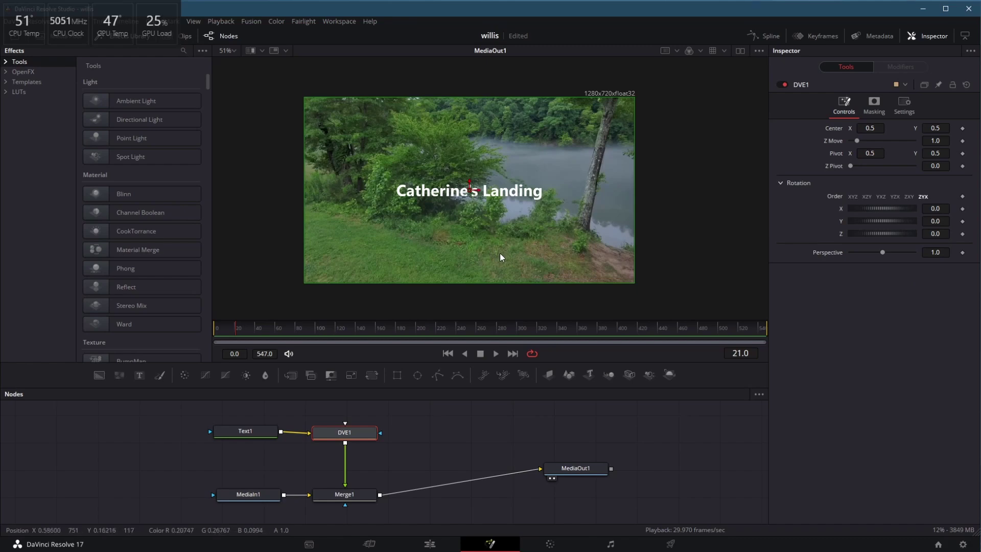
pyautogui.moveTo(235, 335); pyautogui.dragTo(376, 319)
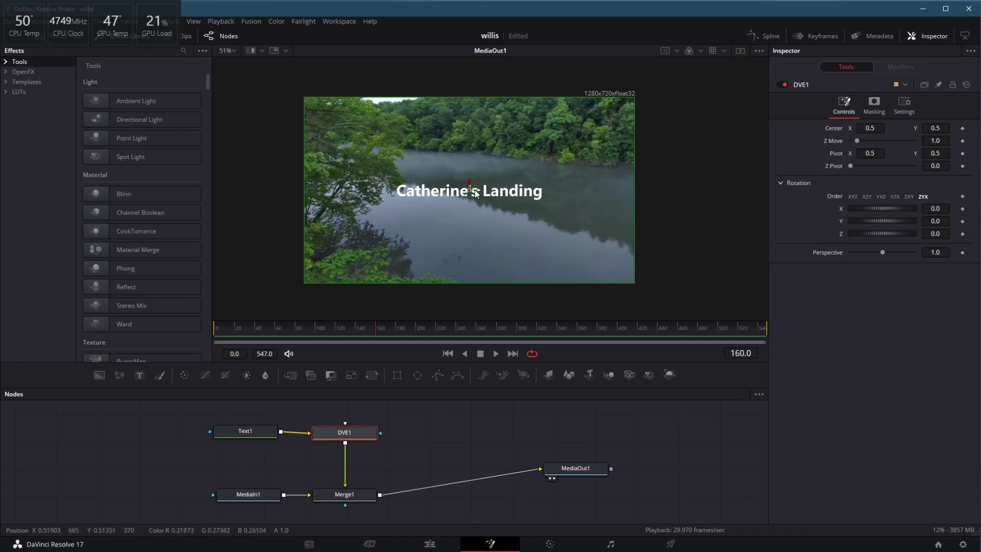
pyautogui.moveTo(470, 190); pyautogui.dragTo(483, 190)
# Step: Keyframe DVE1's Center and raise the title around frames 141 and 126 to follow the lake
pyautogui.click(963, 128)
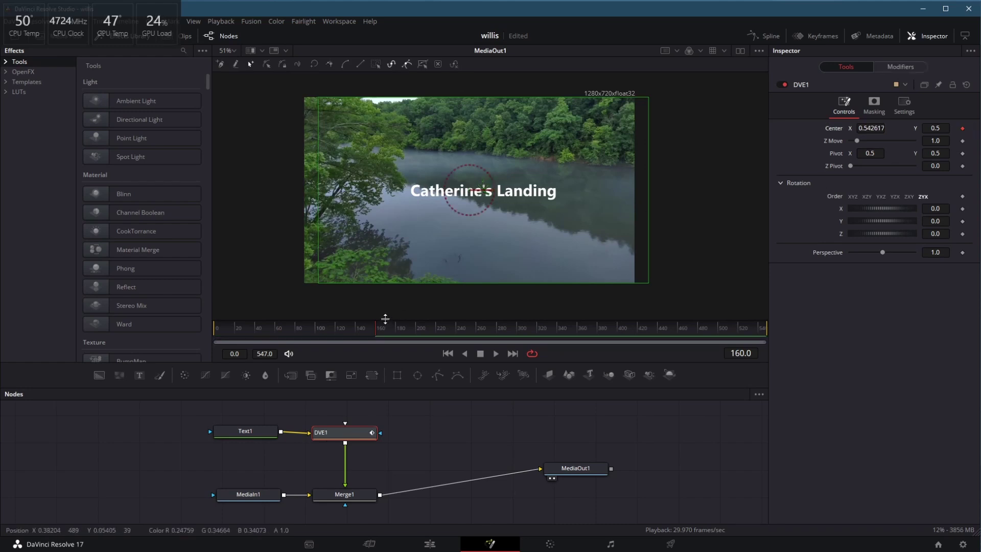
pyautogui.moveTo(376, 332); pyautogui.dragTo(357, 332)
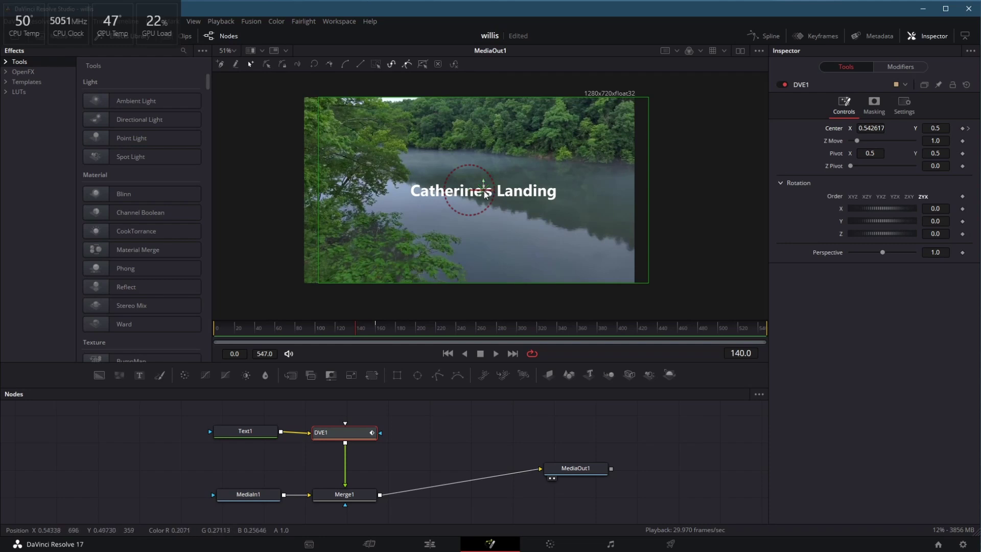
pyautogui.moveTo(485, 194); pyautogui.dragTo(486, 182)
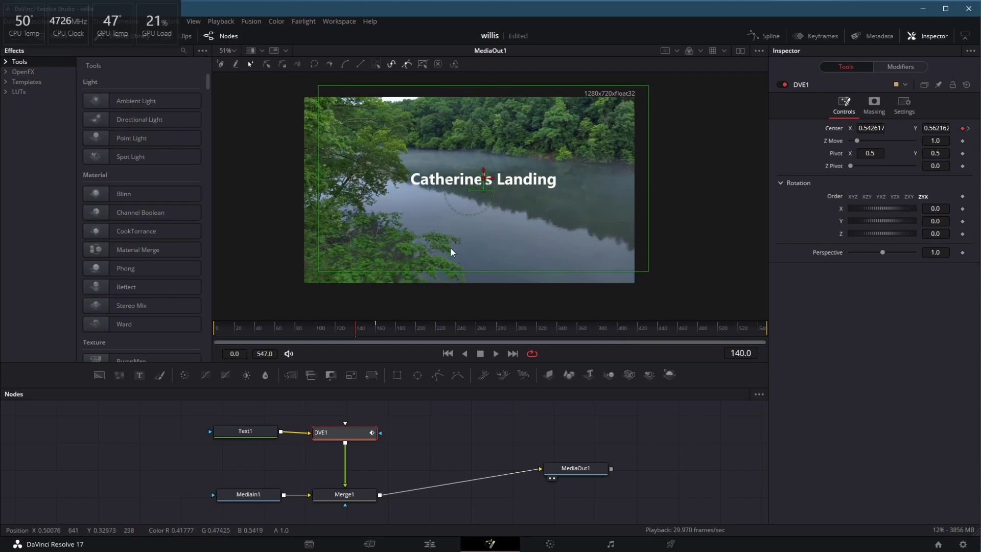
pyautogui.moveTo(358, 327); pyautogui.dragTo(358, 304)
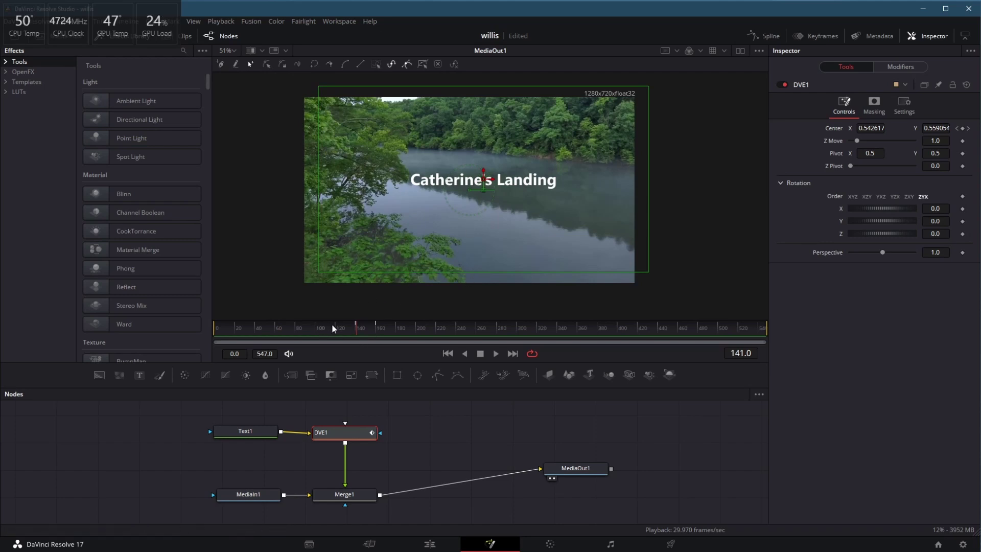
pyautogui.moveTo(335, 324)
pyautogui.mouseDown()
pyautogui.moveTo(354, 327)
pyautogui.moveTo(336, 327)
pyautogui.moveTo(358, 319)
pyautogui.moveTo(336, 320)
pyautogui.moveTo(357, 316)
pyautogui.moveTo(335, 320)
pyautogui.moveTo(361, 324)
pyautogui.moveTo(342, 325)
pyautogui.mouseUp()
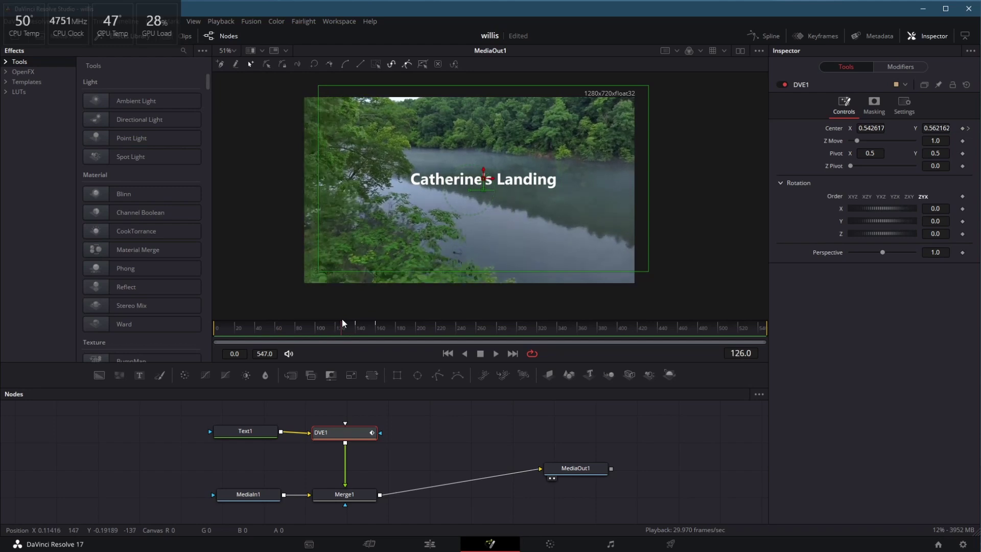
pyautogui.moveTo(484, 181); pyautogui.dragTo(484, 174)
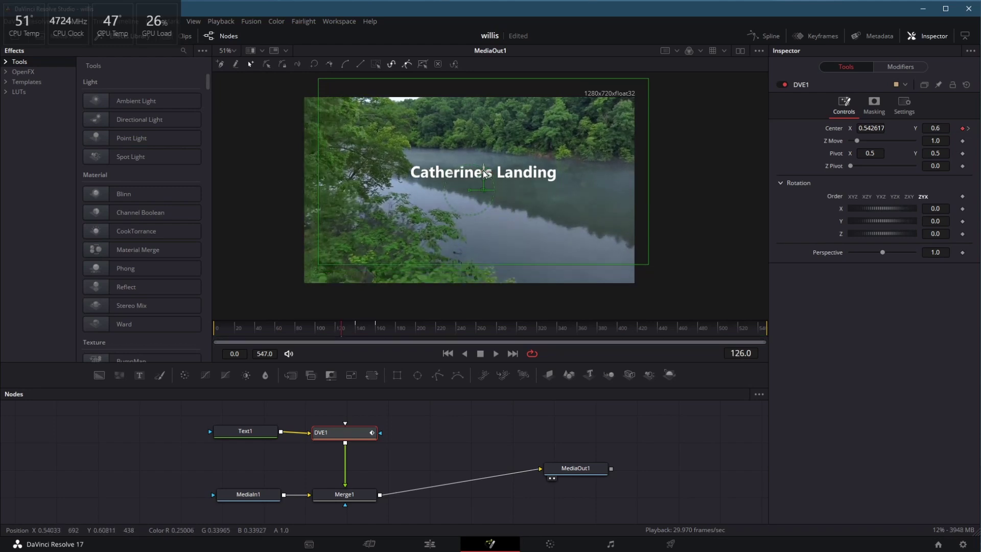
# Step: Review the motion by playback and scrubbing, then move the title up and right at frame 99
pyautogui.press('space')
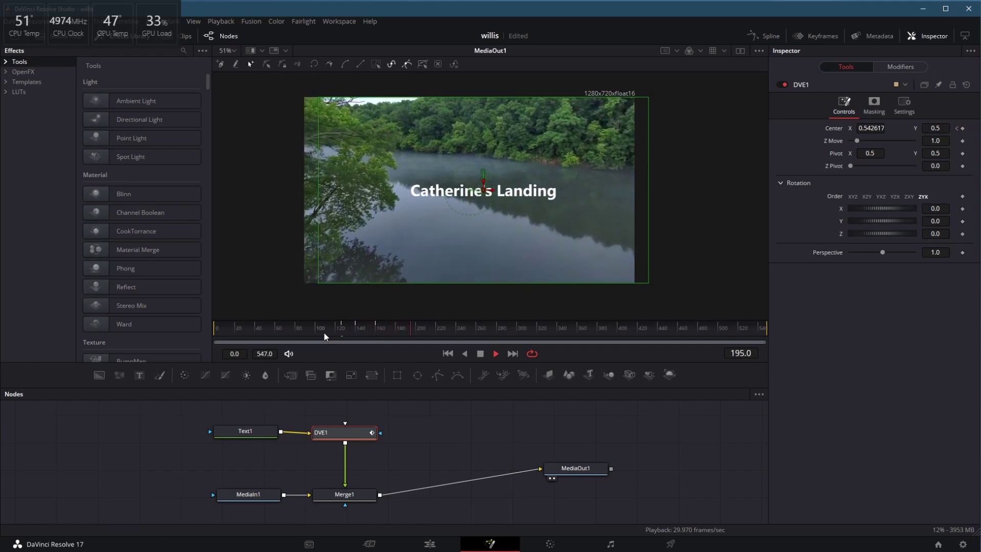
pyautogui.click(379, 326)
pyautogui.moveTo(379, 326)
pyautogui.mouseDown()
pyautogui.moveTo(337, 318)
pyautogui.moveTo(382, 309)
pyautogui.moveTo(376, 323)
pyautogui.moveTo(400, 321)
pyautogui.moveTo(363, 323)
pyautogui.moveTo(368, 337)
pyautogui.moveTo(393, 333)
pyautogui.mouseUp()
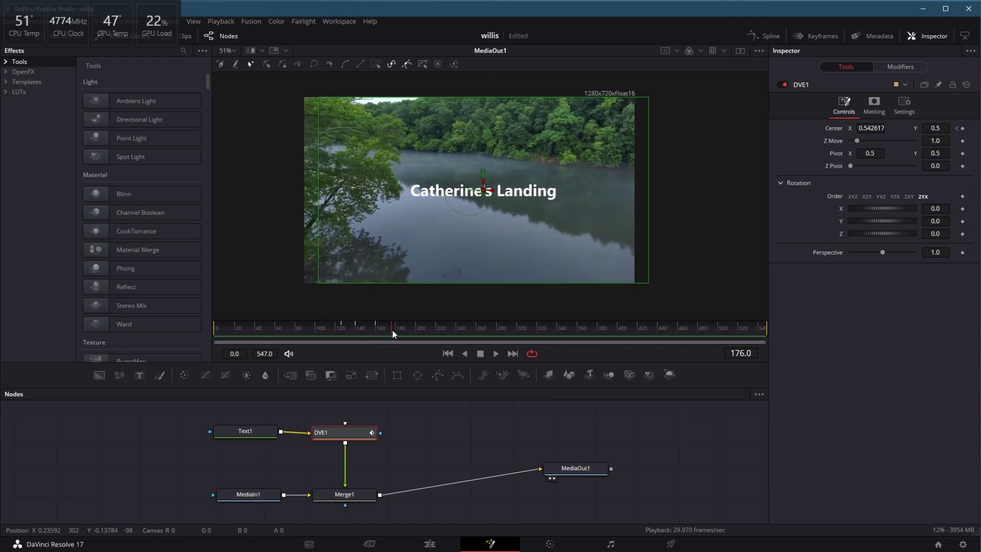
pyautogui.moveTo(393, 330); pyautogui.dragTo(376, 324)
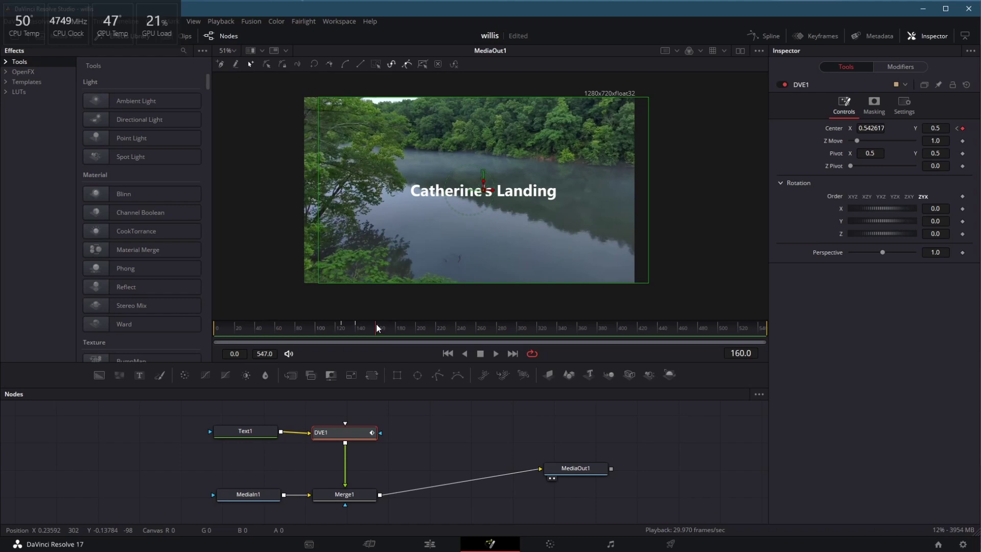
pyautogui.moveTo(376, 324); pyautogui.dragTo(421, 323)
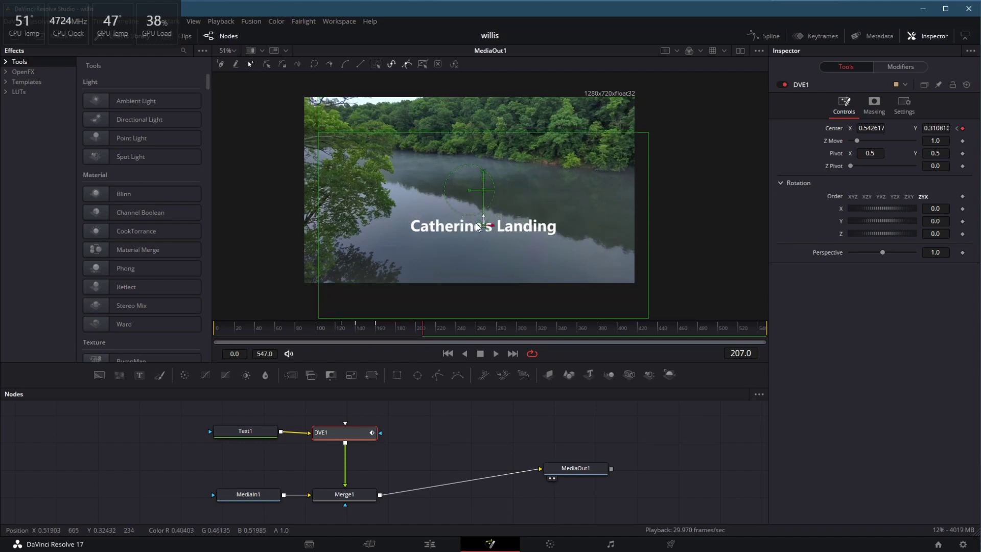
pyautogui.moveTo(431, 325); pyautogui.dragTo(317, 327)
pyautogui.press('space')
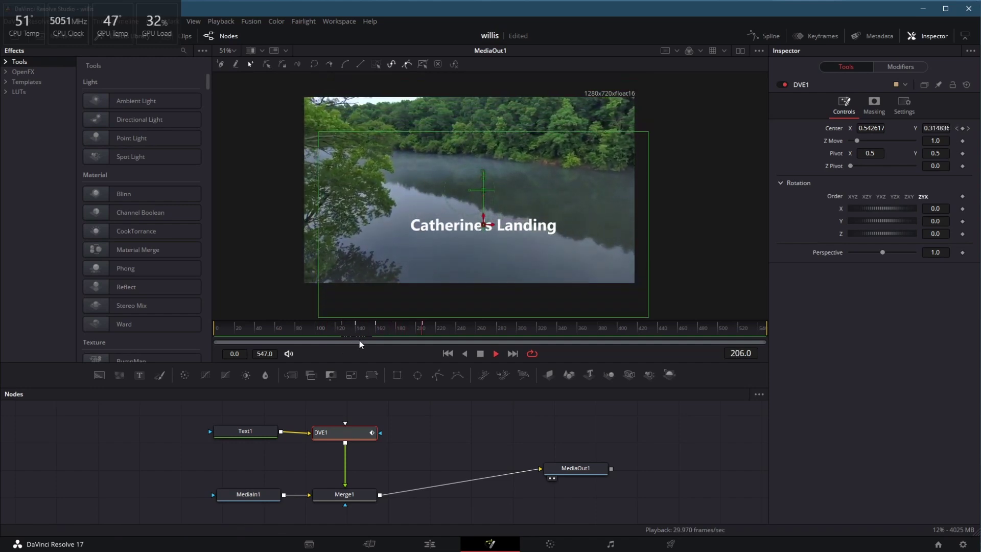
pyautogui.press('space')
pyautogui.moveTo(392, 323); pyautogui.dragTo(315, 338)
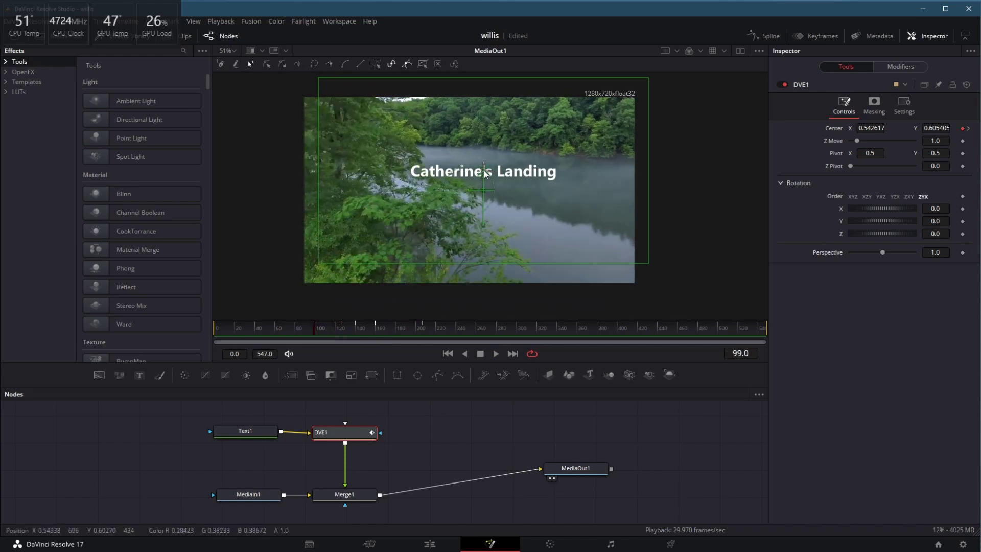
pyautogui.moveTo(486, 174); pyautogui.dragTo(489, 167)
# Step: Smooth the title's motion path by selecting and nudging its spline points in the viewer
pyautogui.scroll(2, 470, 178)
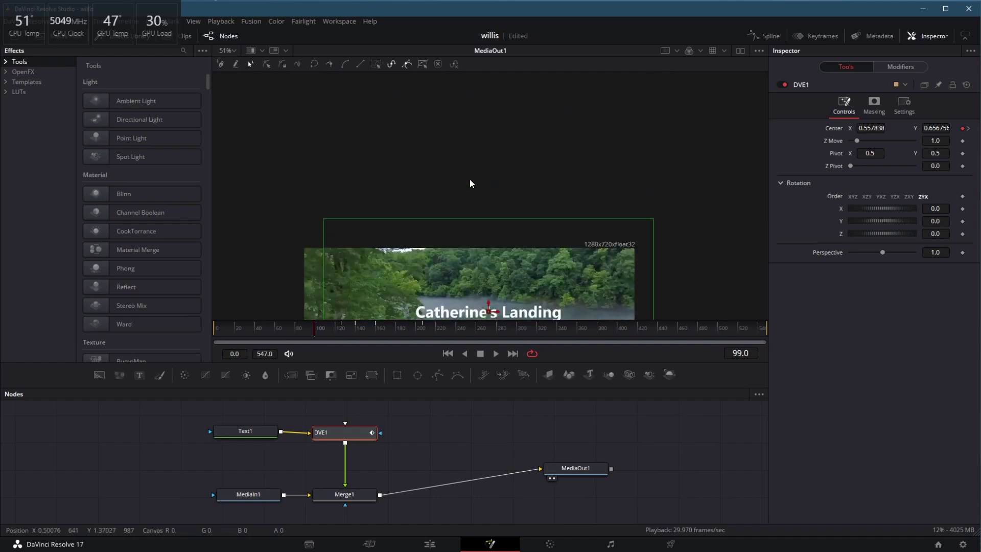
pyautogui.scroll(-2, 470, 179)
pyautogui.scroll(5, 476, 207)
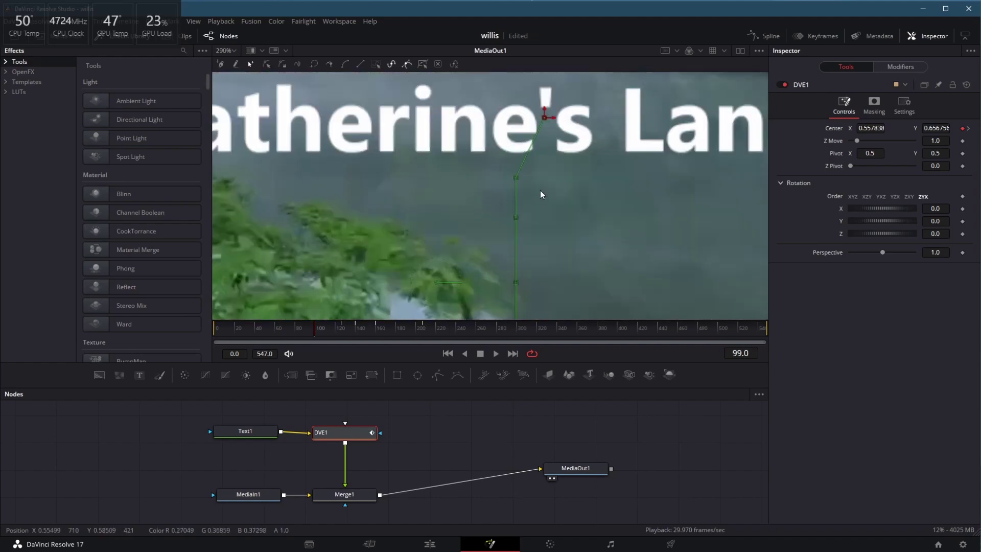
pyautogui.moveTo(552, 234); pyautogui.dragTo(486, 155)
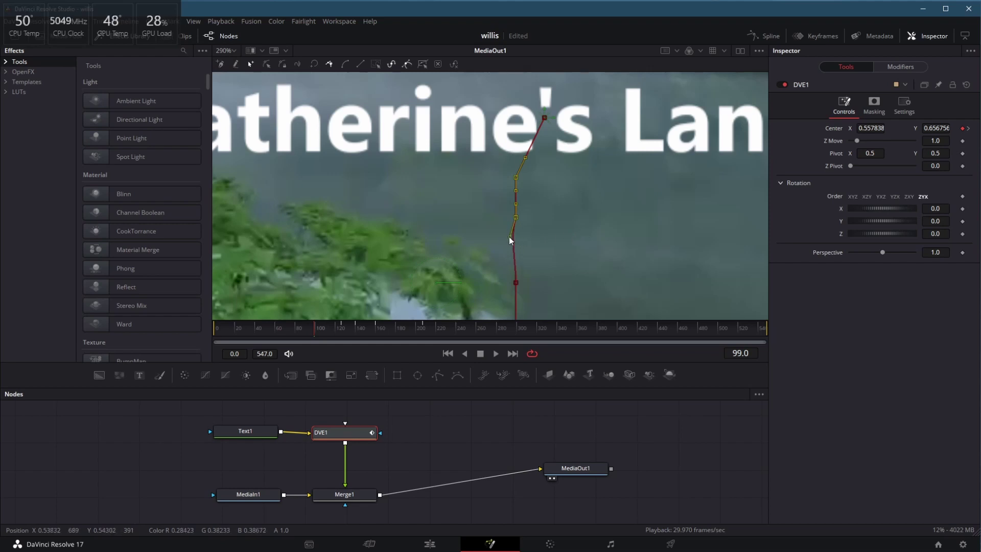
pyautogui.click(517, 178)
pyautogui.click(516, 217)
pyautogui.moveTo(515, 219); pyautogui.dragTo(513, 216)
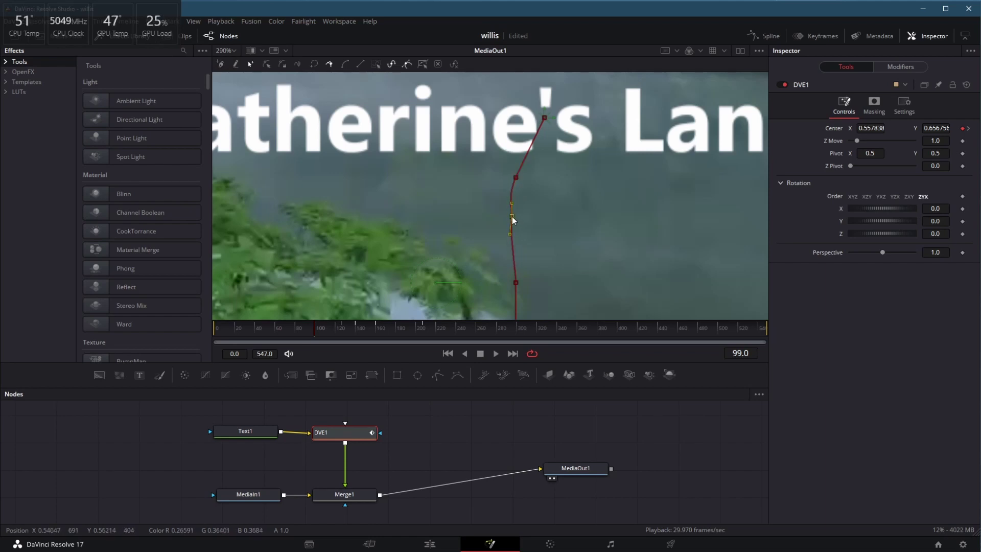
pyautogui.click(517, 178)
pyautogui.scroll(-5, 521, 256)
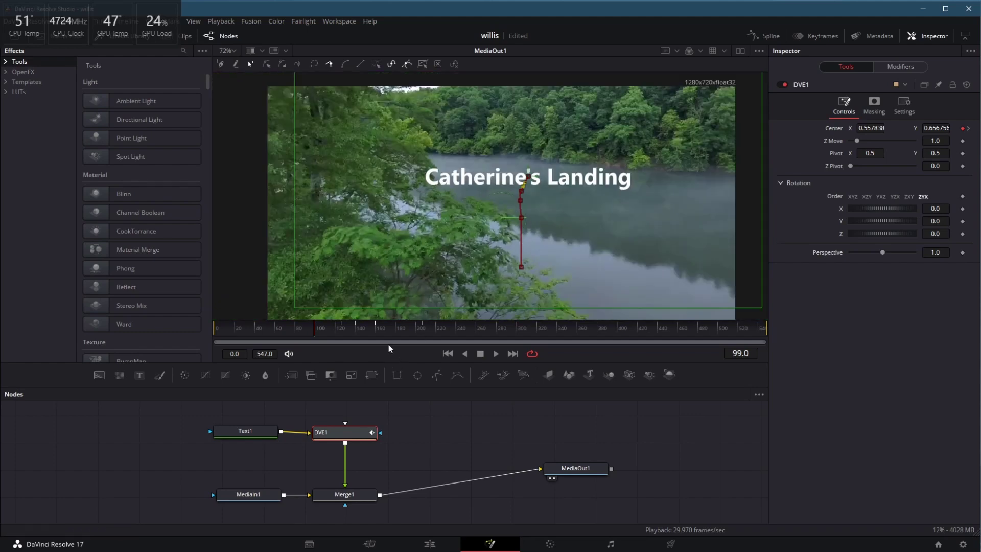
# Step: Add a higher, rightward Center keyframe for the title at frame 69
pyautogui.press('space')
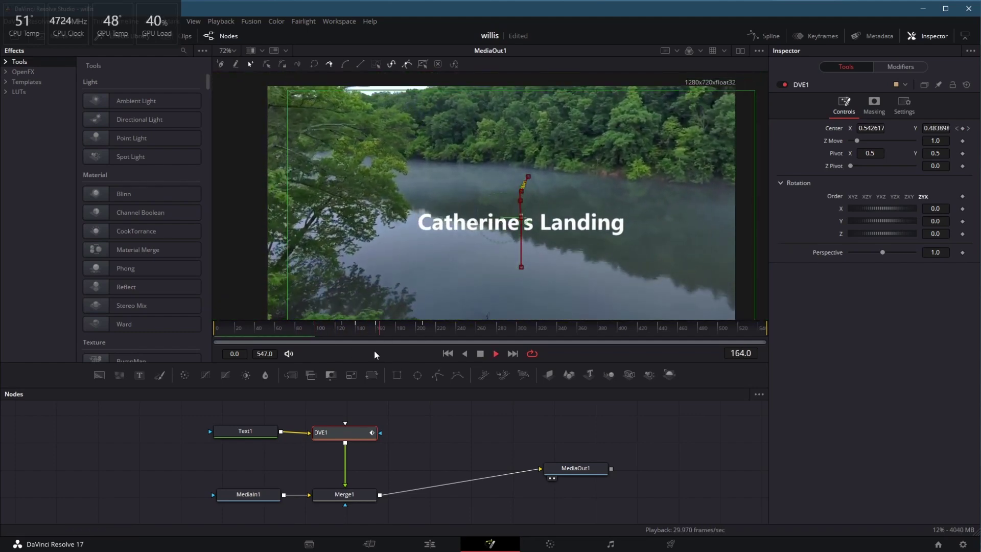
pyautogui.press('space')
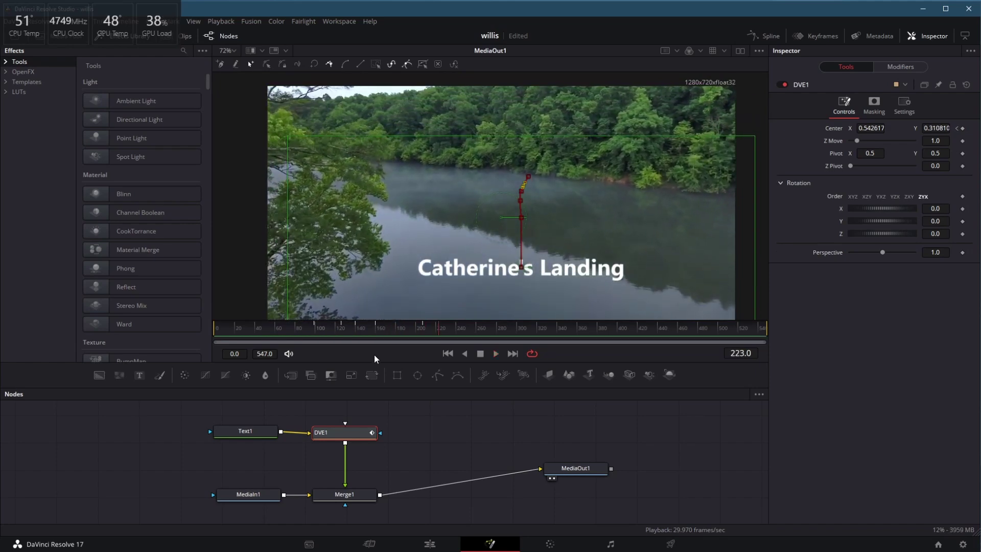
pyautogui.moveTo(390, 334); pyautogui.dragTo(287, 323)
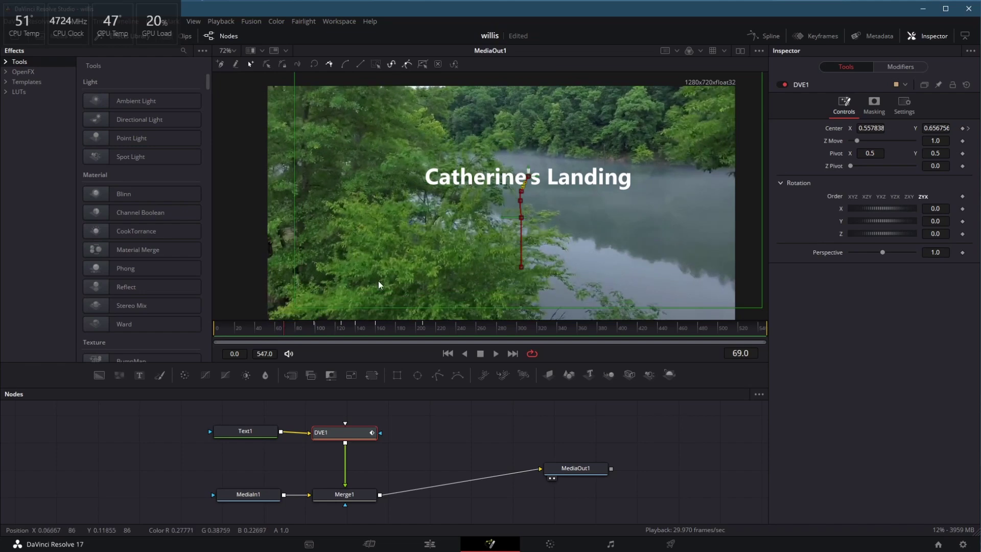
pyautogui.scroll(8, 532, 205)
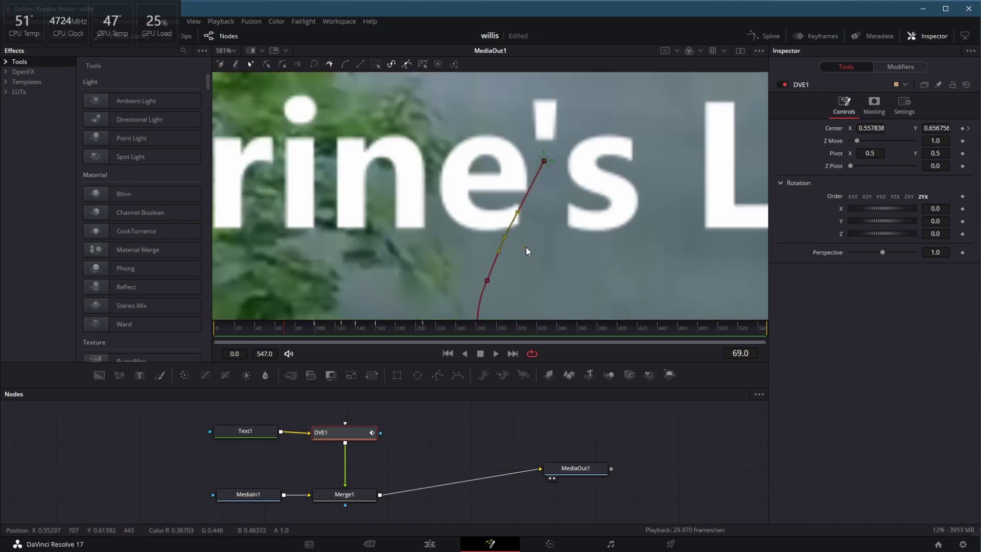
pyautogui.moveTo(542, 161); pyautogui.dragTo(565, 88)
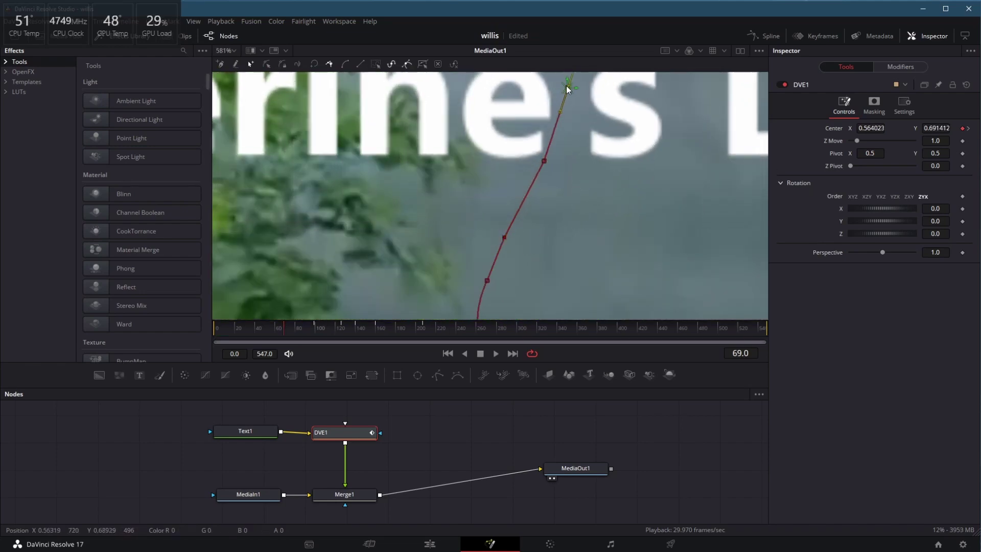
pyautogui.scroll(-3, 574, 127)
pyautogui.scroll(-3, 573, 124)
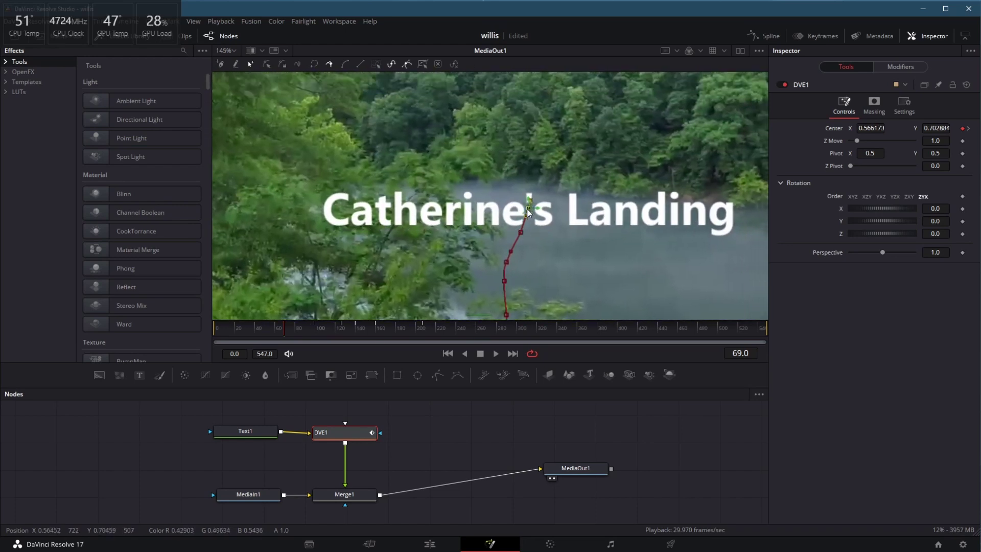
# Step: Play back the adjusted animation, then select the Text1 node at the first frame
pyautogui.press('space')
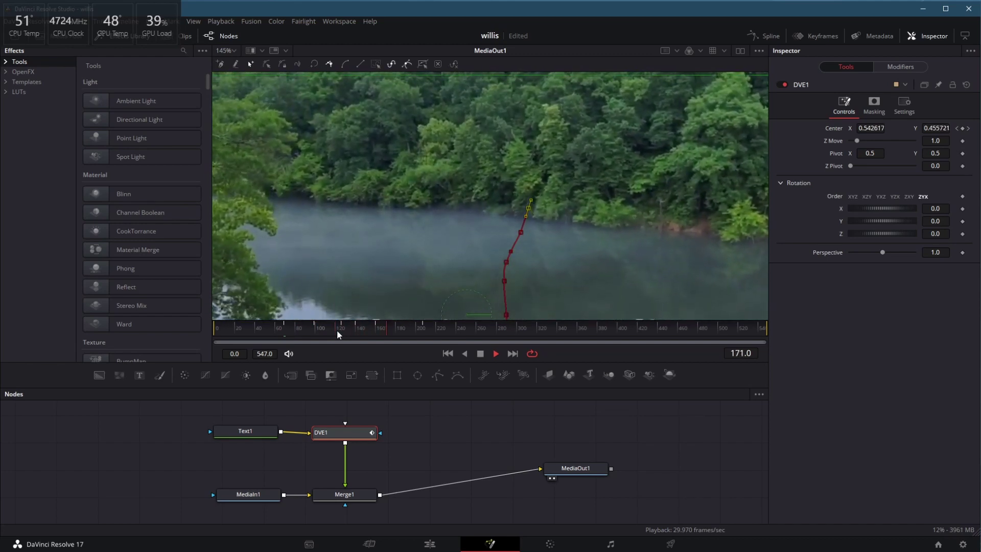
pyautogui.scroll(-2, 440, 210)
pyautogui.scroll(-6, 440, 209)
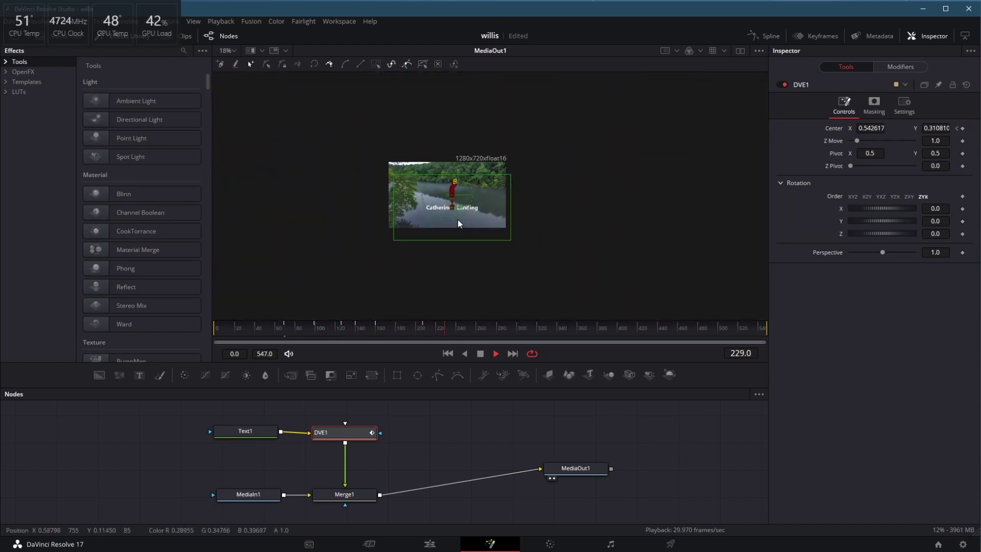
pyautogui.scroll(3, 458, 216)
pyautogui.moveTo(473, 167); pyautogui.dragTo(608, 232)
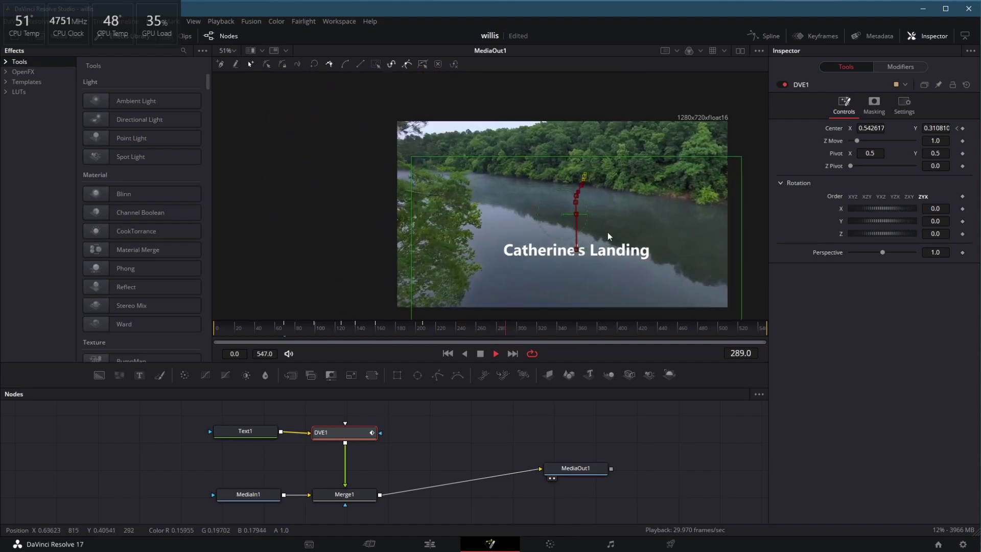
pyautogui.click(292, 327)
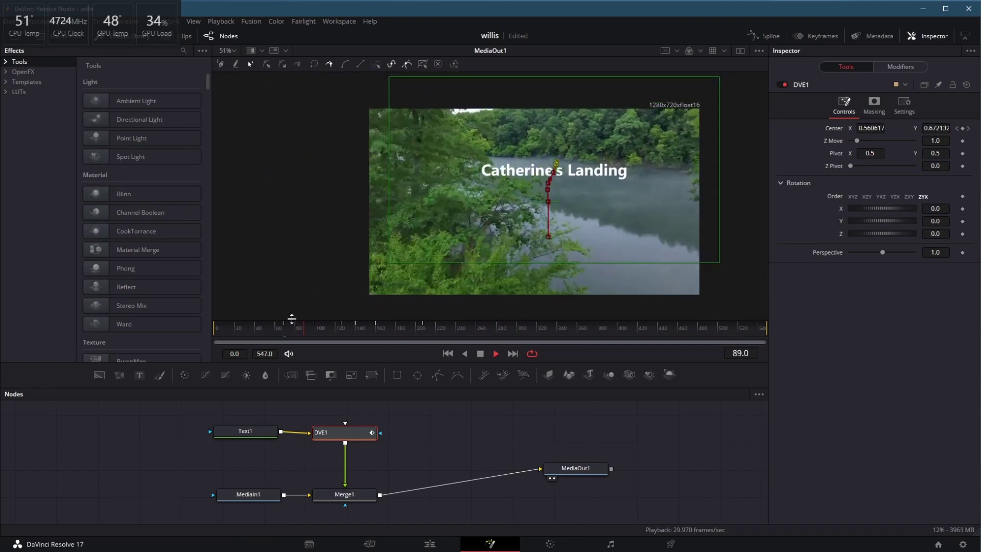
pyautogui.moveTo(254, 326); pyautogui.dragTo(274, 325)
pyautogui.click(246, 431)
pyautogui.click(216, 326)
# Step: Play the composition from the start several times to review the title's animation
pyautogui.press('space')
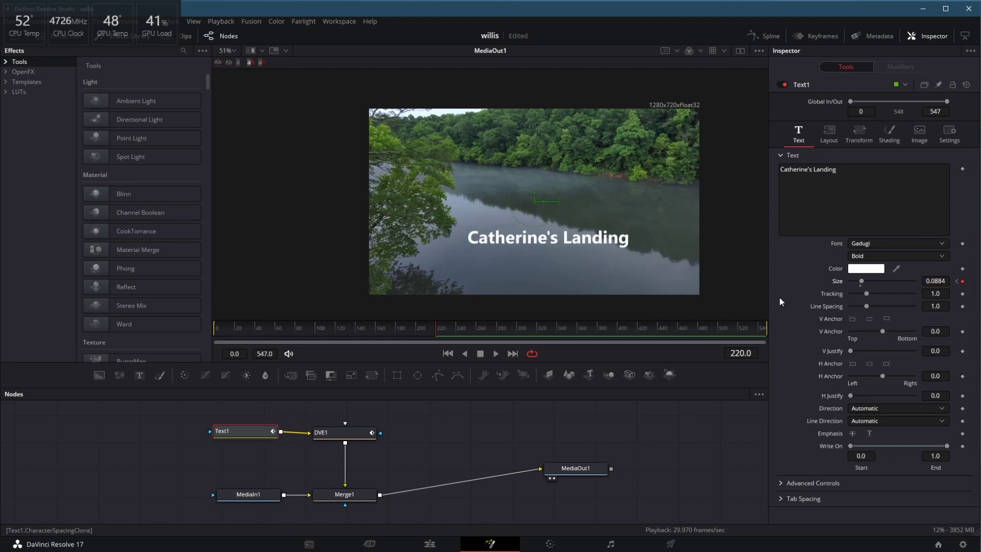
pyautogui.moveTo(446, 329); pyautogui.dragTo(13, 333)
pyautogui.press('space')
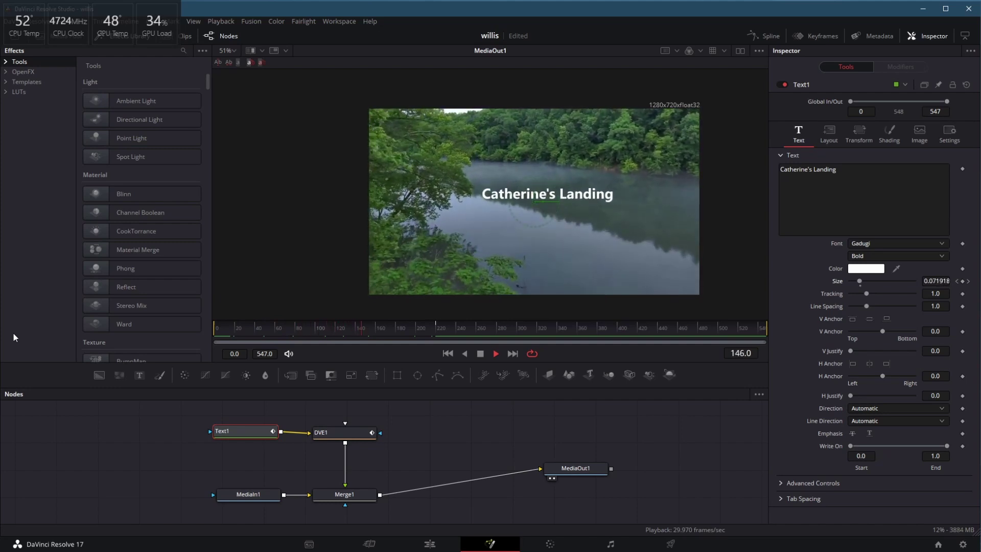
pyautogui.press('space')
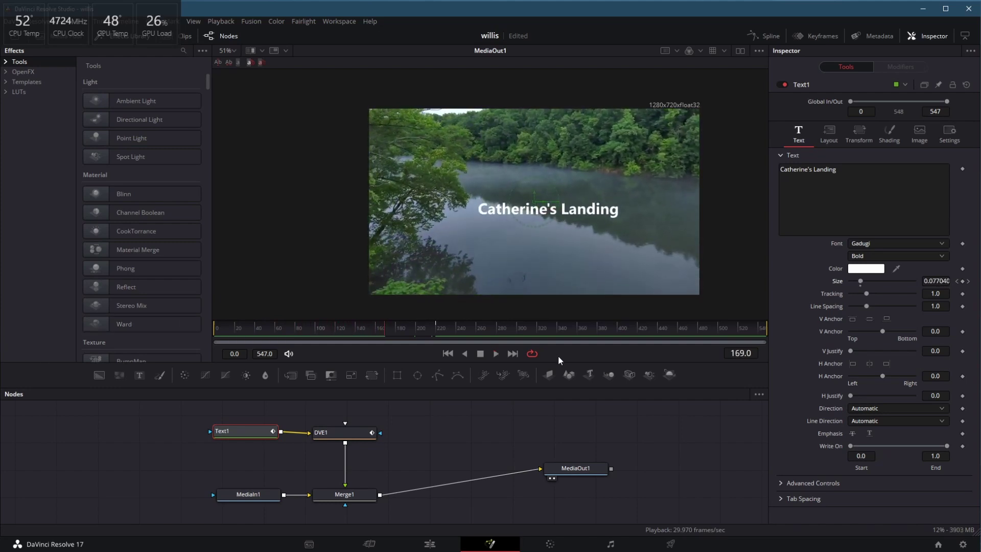
pyautogui.moveTo(396, 330); pyautogui.dragTo(222, 332)
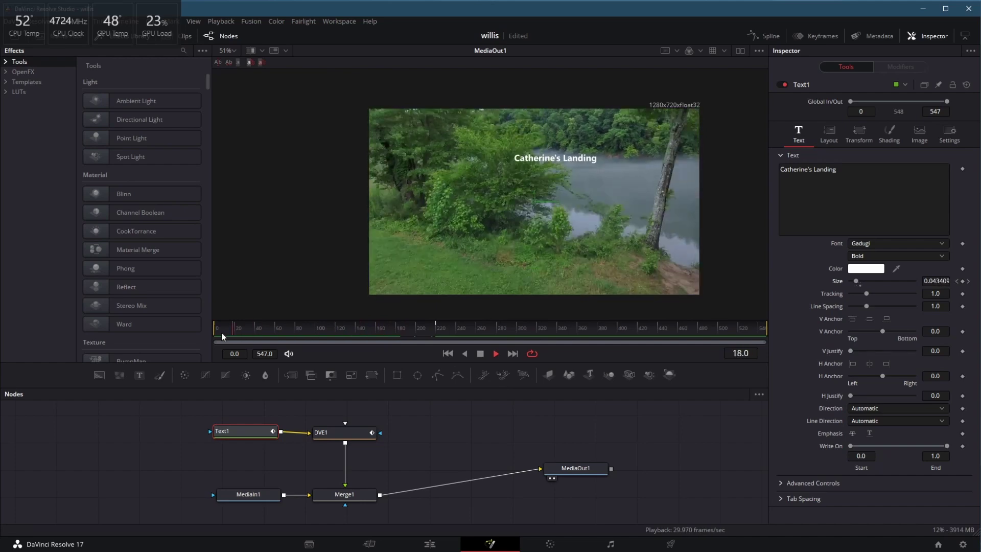
pyautogui.press('space')
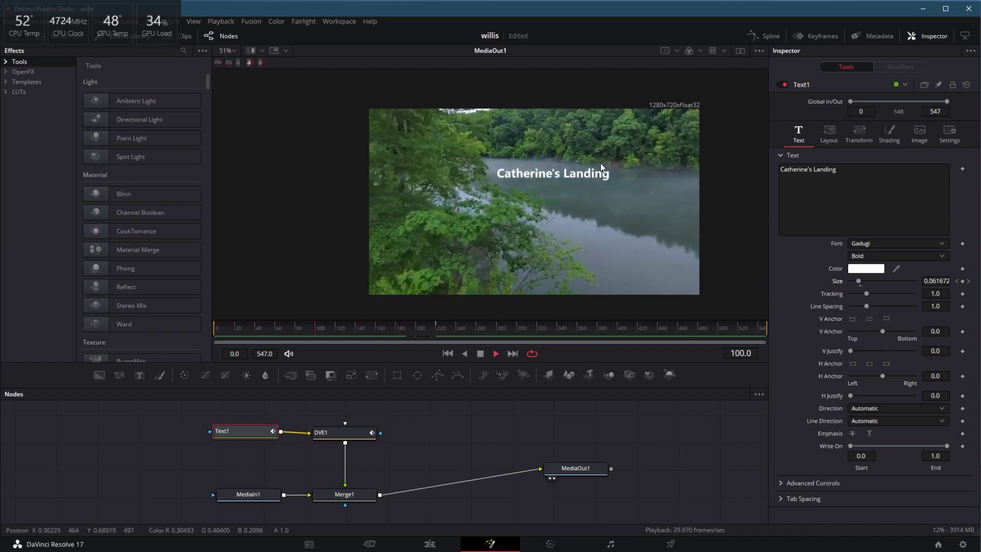
pyautogui.press('space')
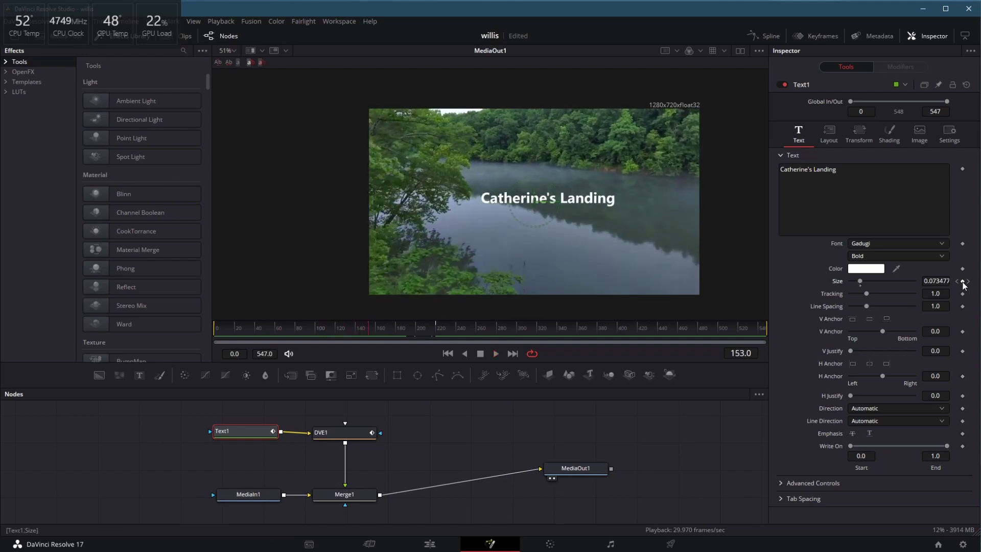
pyautogui.press('space')
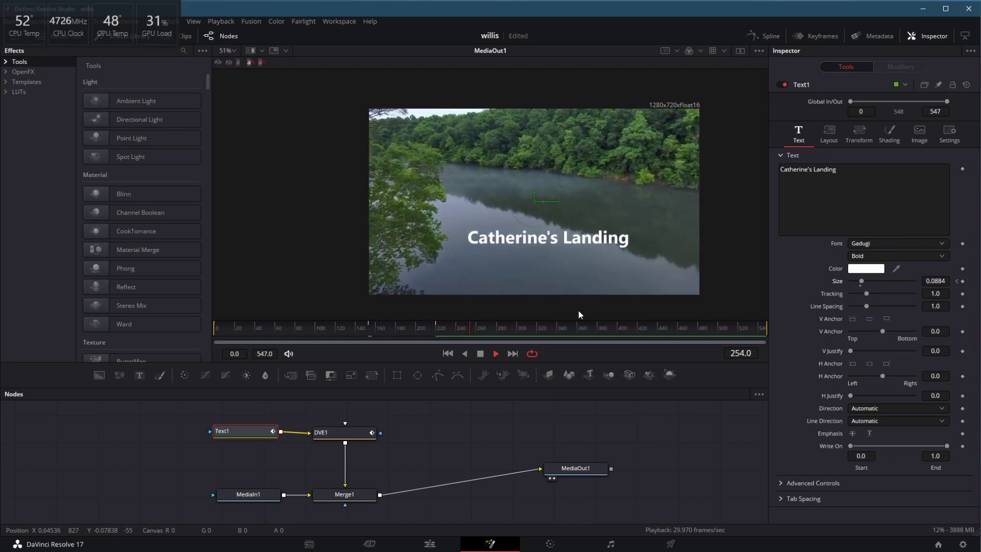
pyautogui.press('space')
# Step: Keyframe a larger title Size of about 0.1237 at frame 261 and review the growth
pyautogui.click(437, 324)
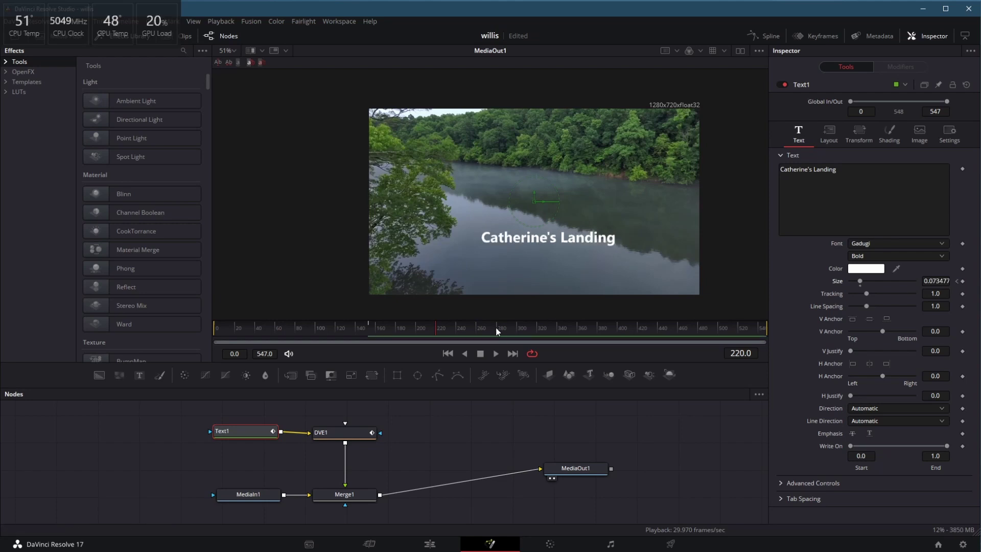
pyautogui.click(479, 331)
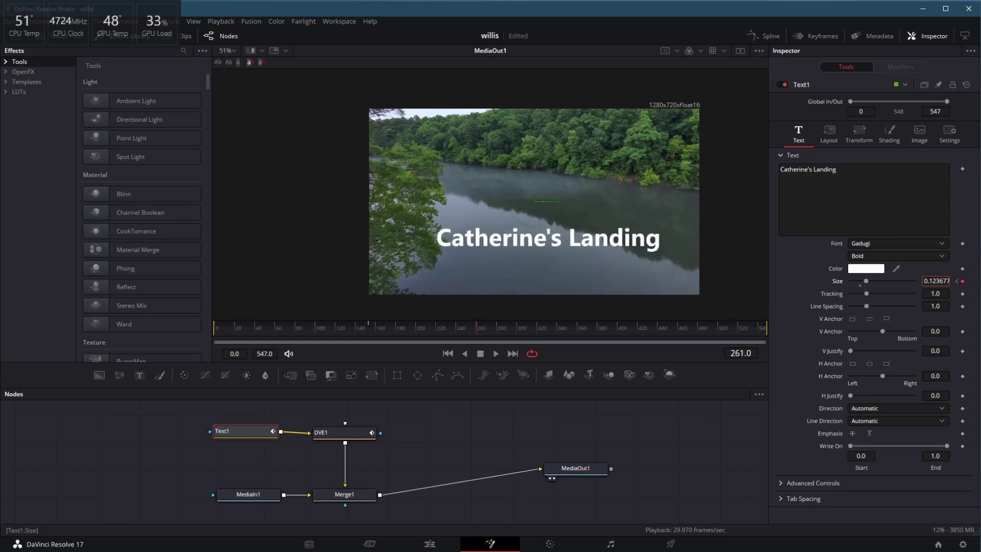
pyautogui.press('space')
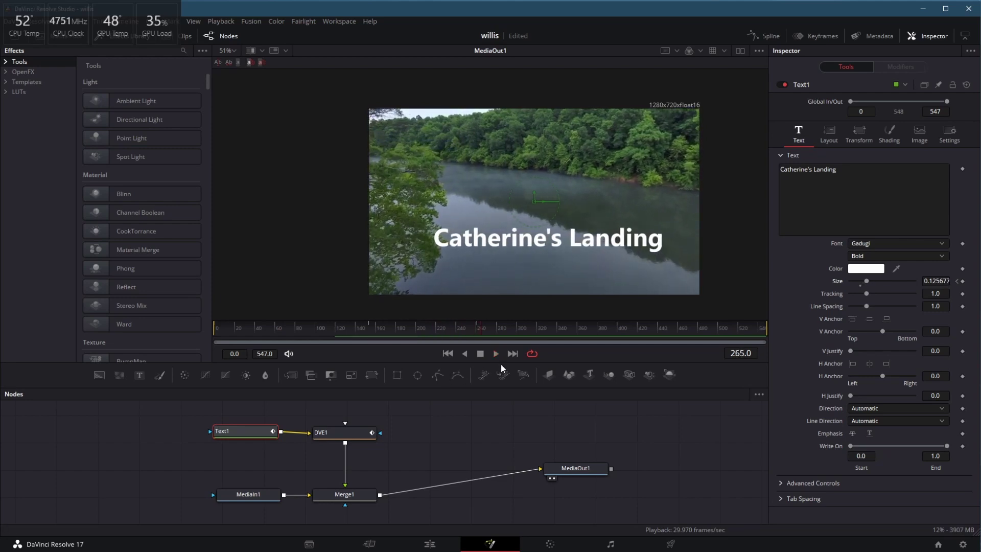
pyautogui.moveTo(471, 326); pyautogui.dragTo(561, 308)
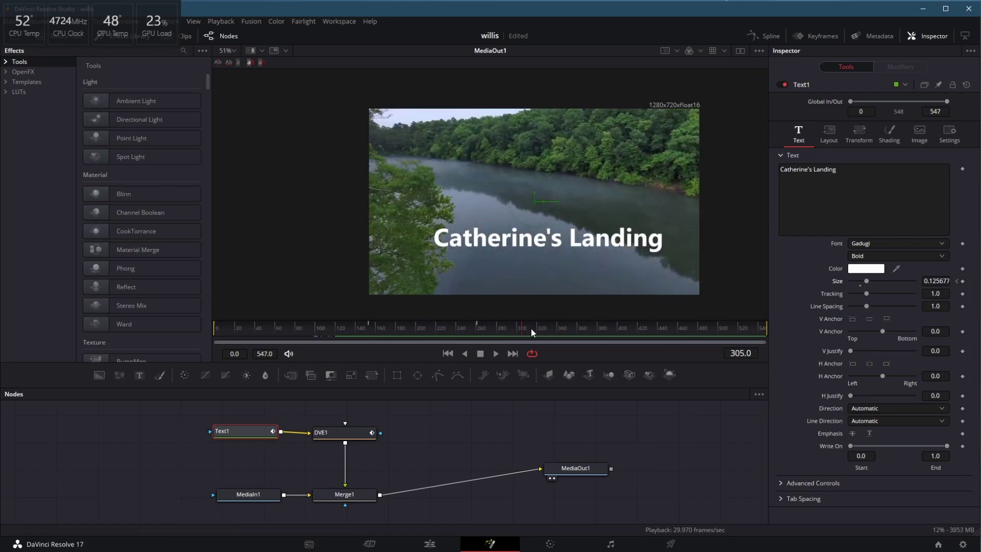
pyautogui.moveTo(522, 325); pyautogui.dragTo(456, 326)
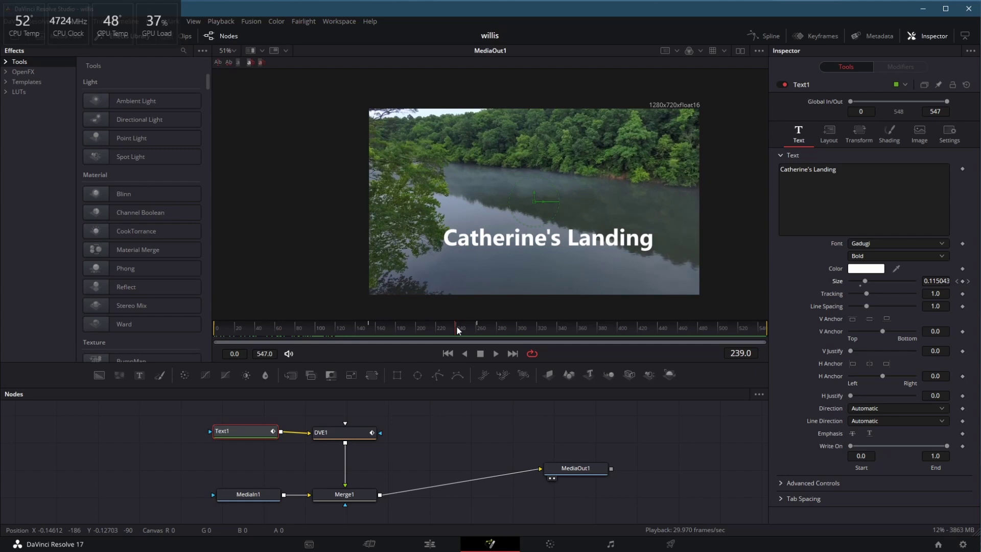
# Step: On DVE1, keyframe Center lower at two frames until the title drops below frame, Y -0.06486
pyautogui.click(360, 435)
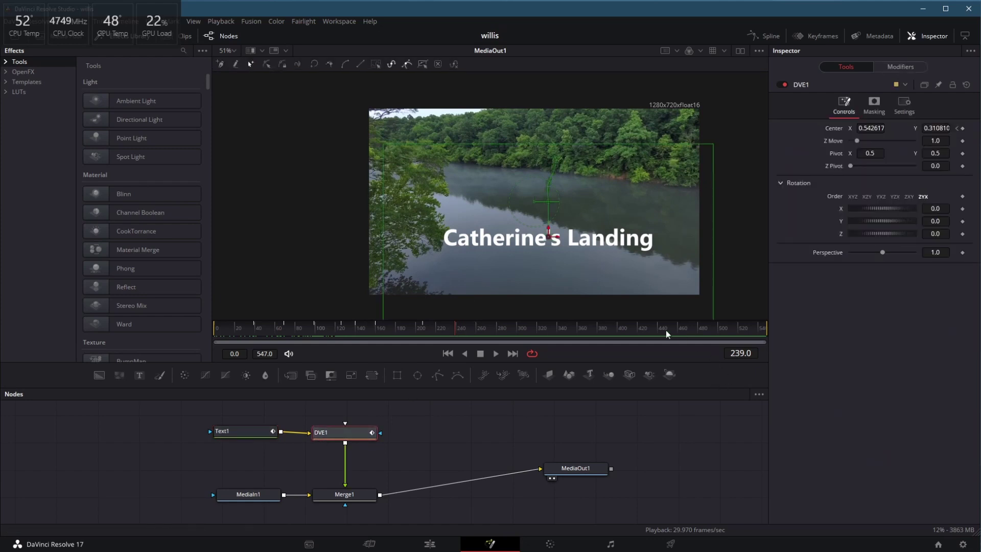
pyautogui.moveTo(449, 331); pyautogui.dragTo(422, 319)
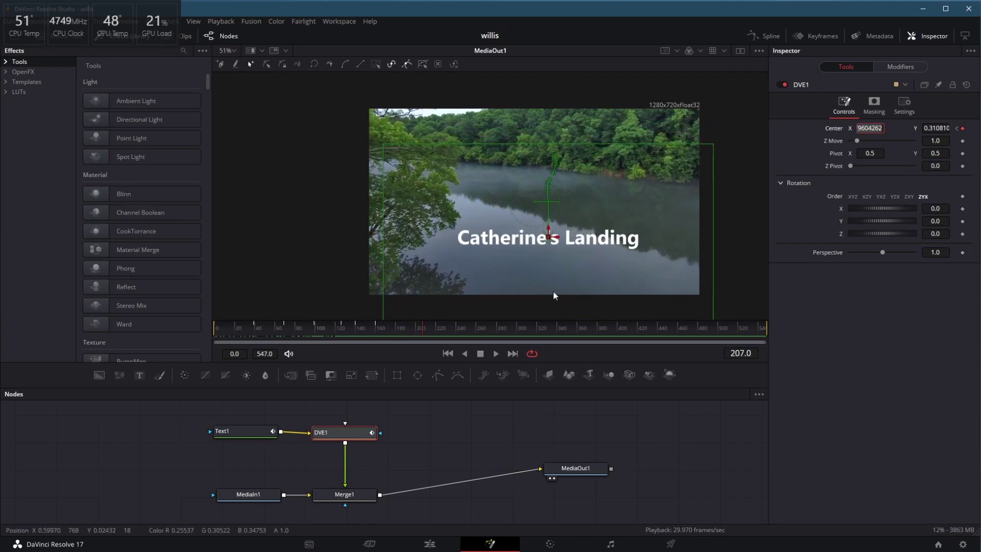
pyautogui.moveTo(424, 329); pyautogui.dragTo(468, 324)
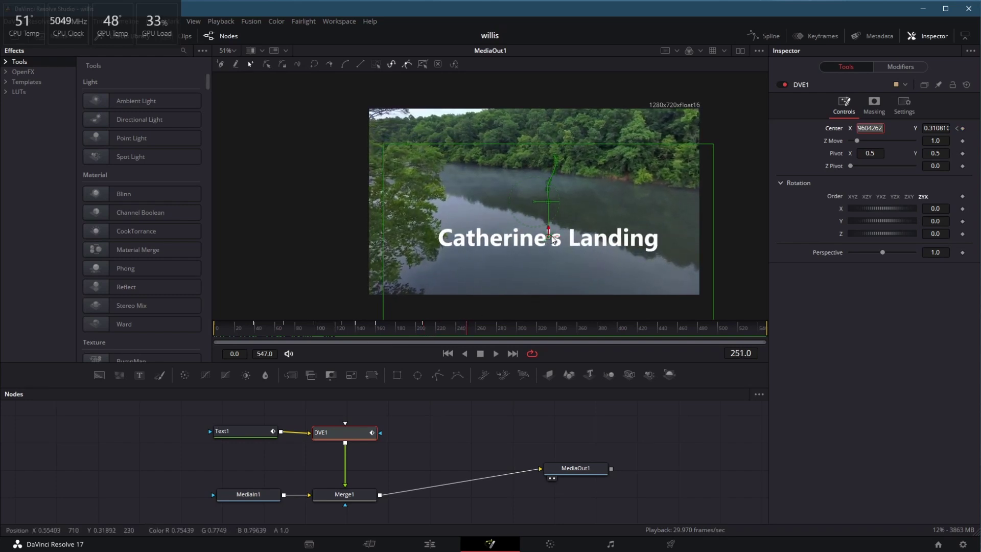
pyautogui.moveTo(553, 245); pyautogui.dragTo(556, 275)
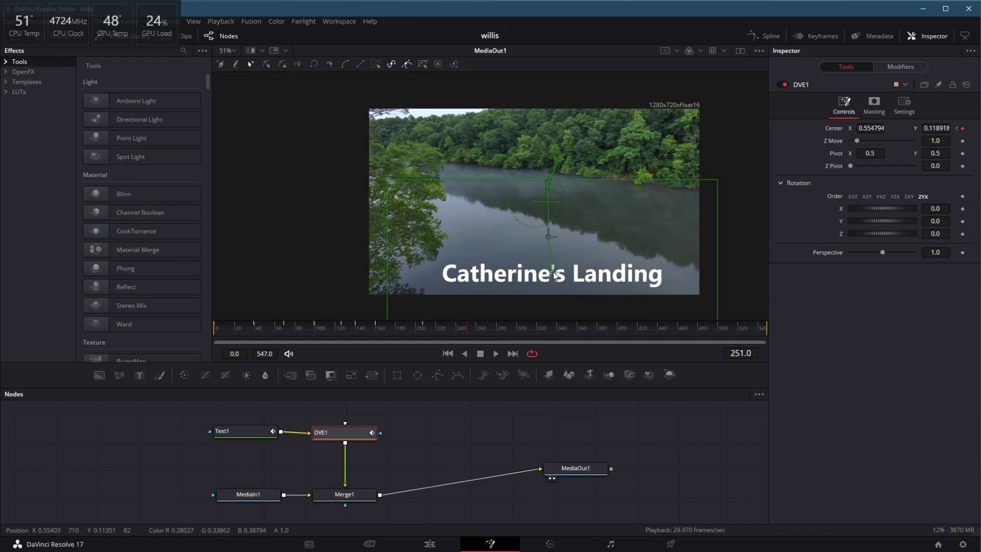
pyautogui.moveTo(467, 329); pyautogui.dragTo(500, 329)
pyautogui.moveTo(550, 275); pyautogui.dragTo(550, 306)
pyautogui.moveTo(508, 334); pyautogui.dragTo(202, 340)
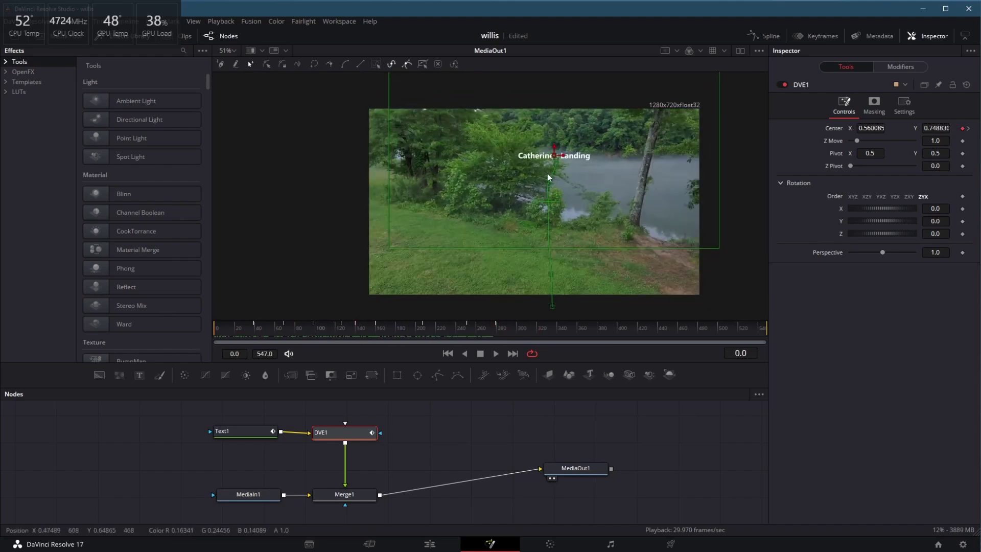
# Step: Keyframe DVE1's X and Y rotation at frame 0 and tilt the title to X 31.3, Z -5.3
pyautogui.press('space')
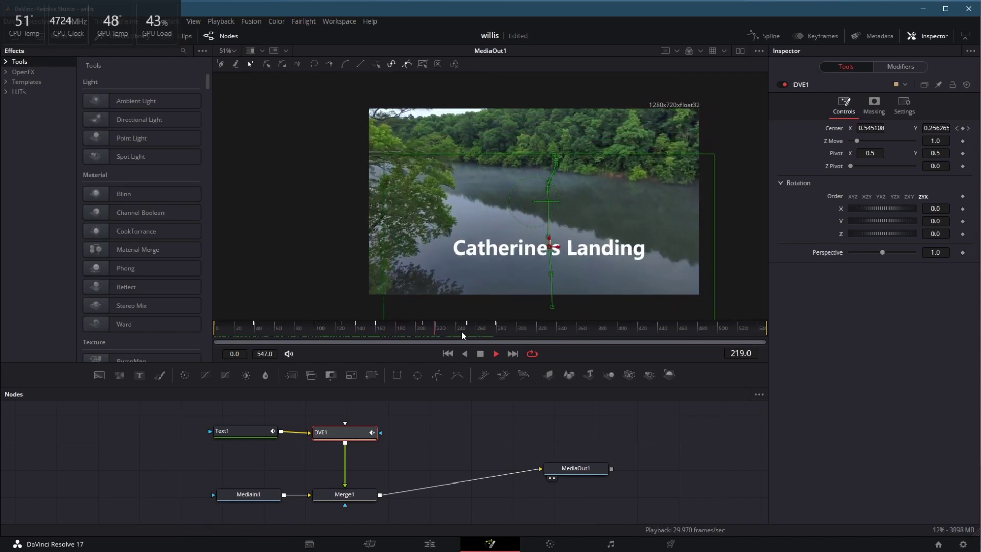
pyautogui.press('space')
pyautogui.press('Home')
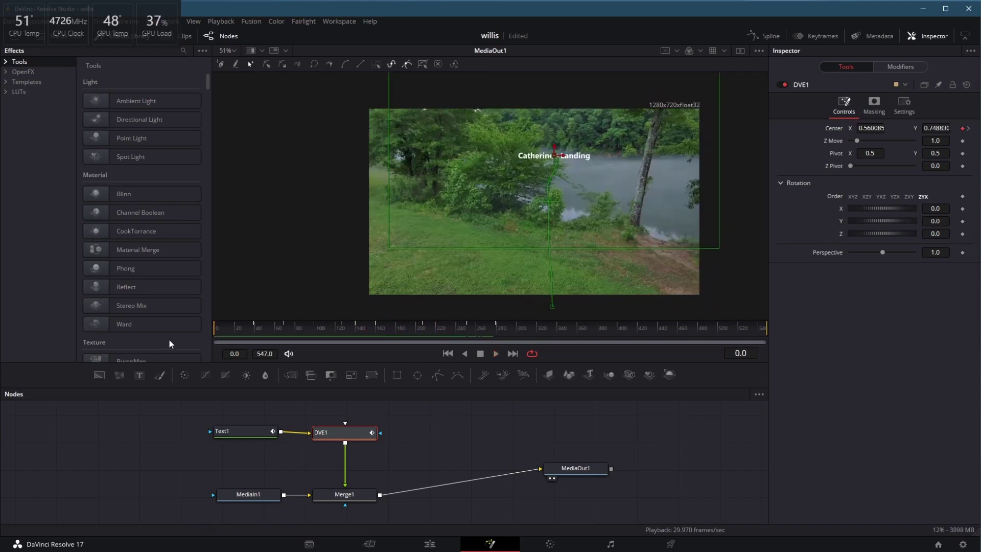
pyautogui.click(962, 209)
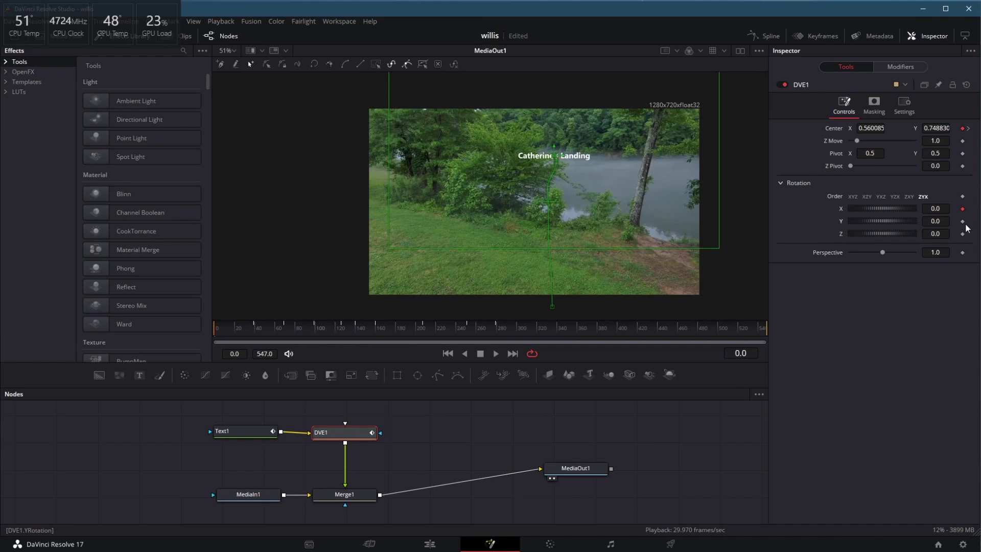
pyautogui.click(963, 220)
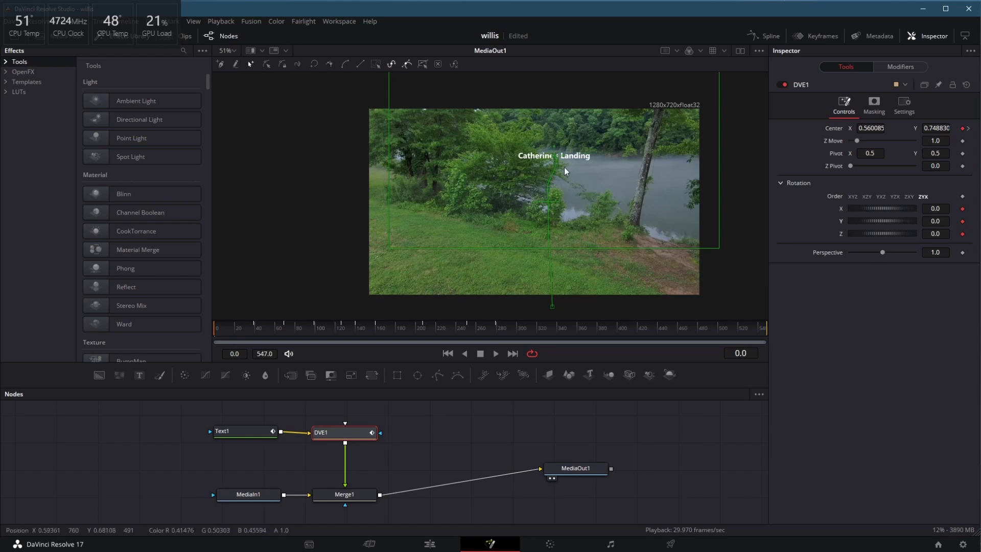
pyautogui.moveTo(860, 209); pyautogui.dragTo(877, 230)
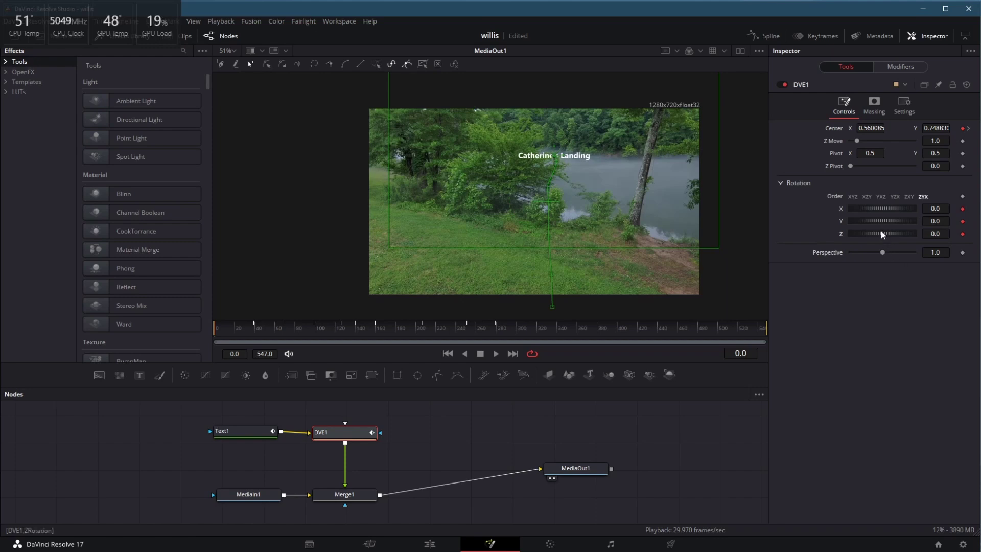
pyautogui.moveTo(881, 231); pyautogui.dragTo(883, 232)
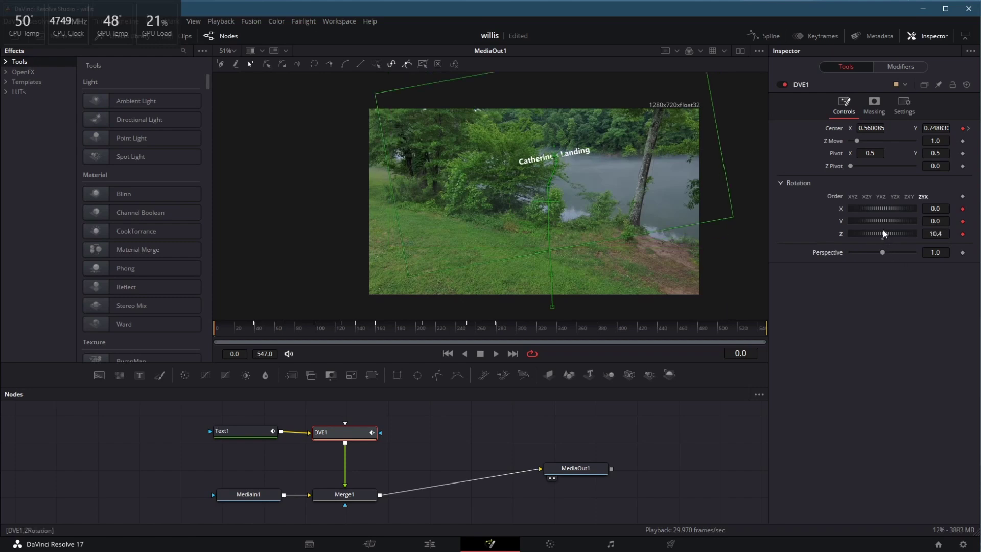
pyautogui.moveTo(879, 208); pyautogui.dragTo(878, 231)
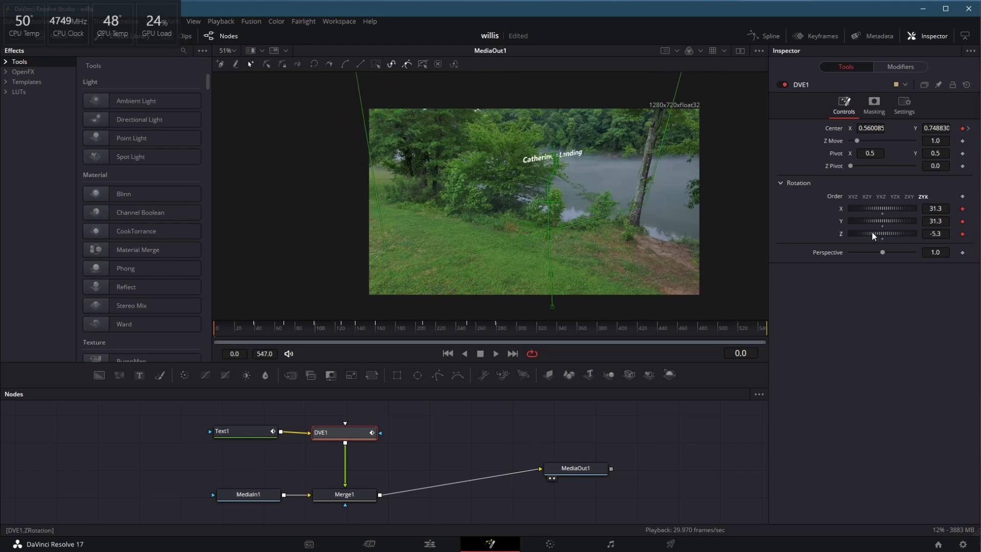
pyautogui.press('space')
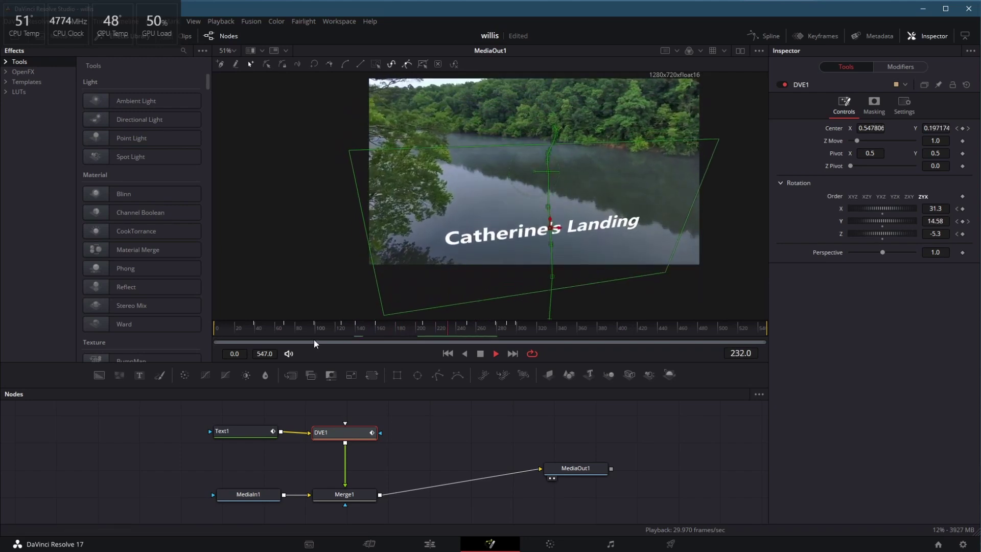
pyautogui.press('space')
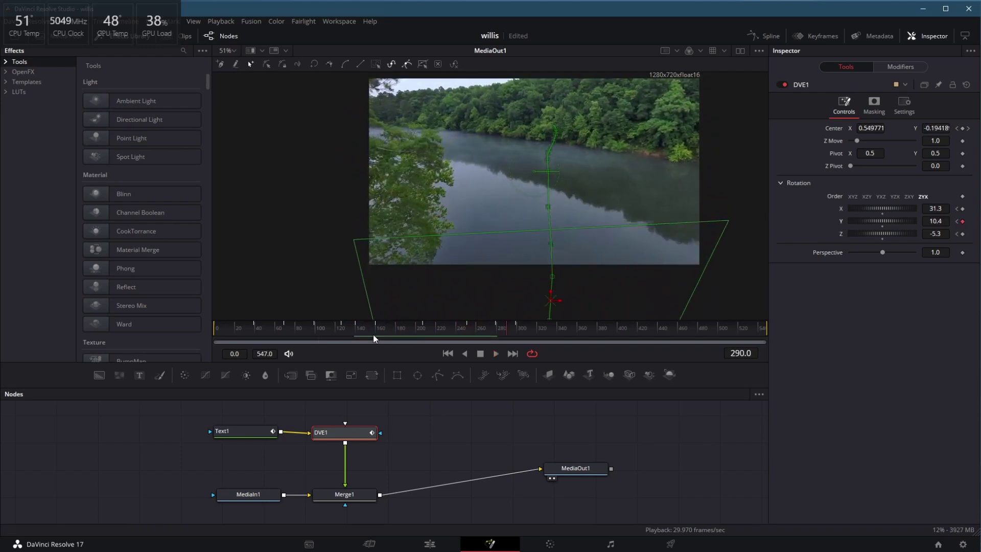
# Step: Spread the Text1 and DVE1 nodes apart to make room in the node graph
pyautogui.moveTo(247, 431); pyautogui.dragTo(149, 433)
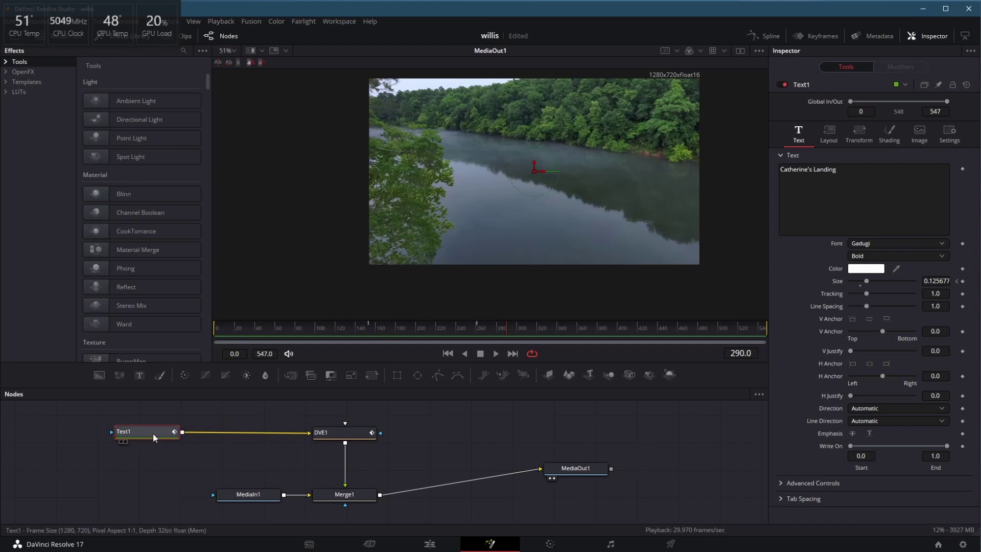
pyautogui.moveTo(152, 434); pyautogui.dragTo(152, 432)
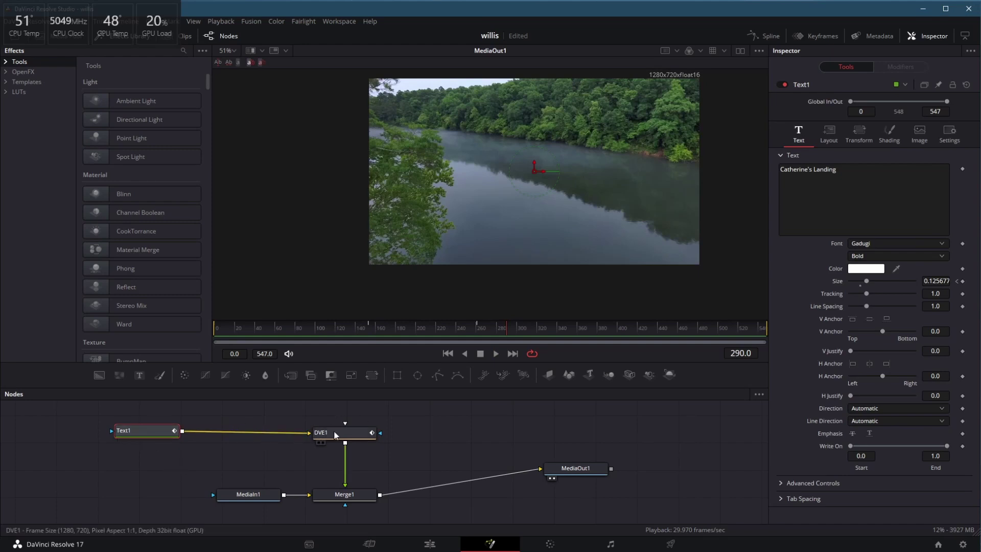
pyautogui.moveTo(335, 432)
pyautogui.mouseDown()
pyautogui.moveTo(411, 434)
pyautogui.moveTo(324, 433)
pyautogui.moveTo(329, 428)
pyautogui.mouseUp()
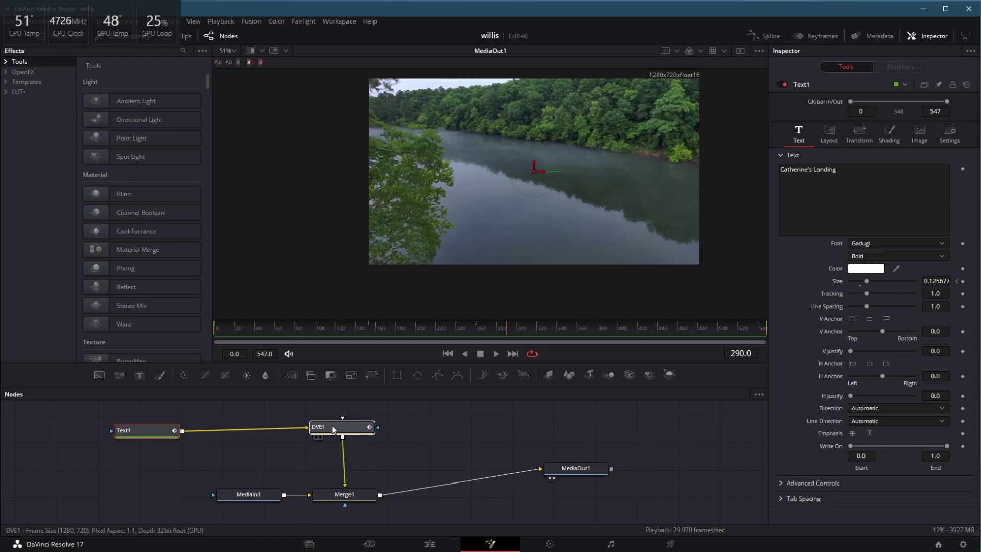
pyautogui.click(150, 433)
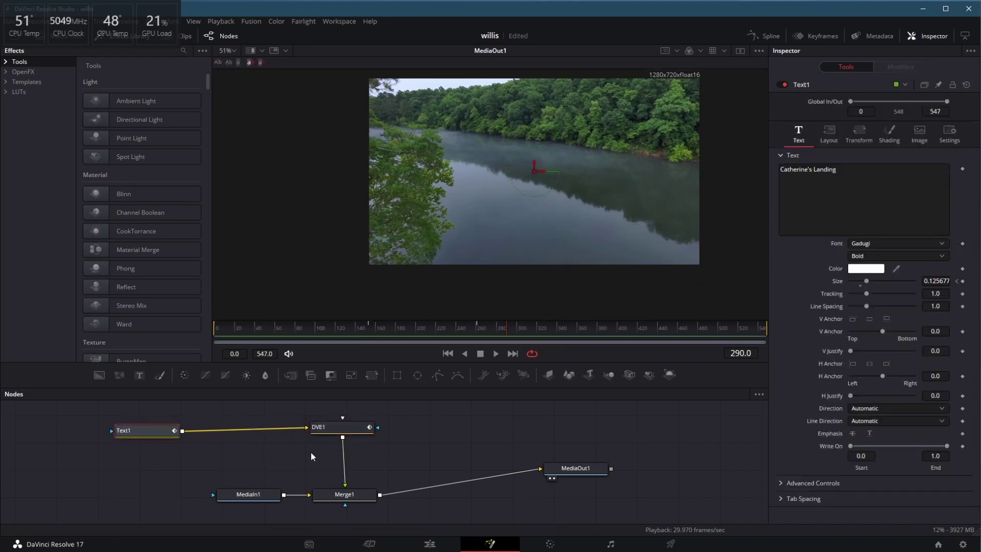
pyautogui.moveTo(359, 421); pyautogui.dragTo(363, 421)
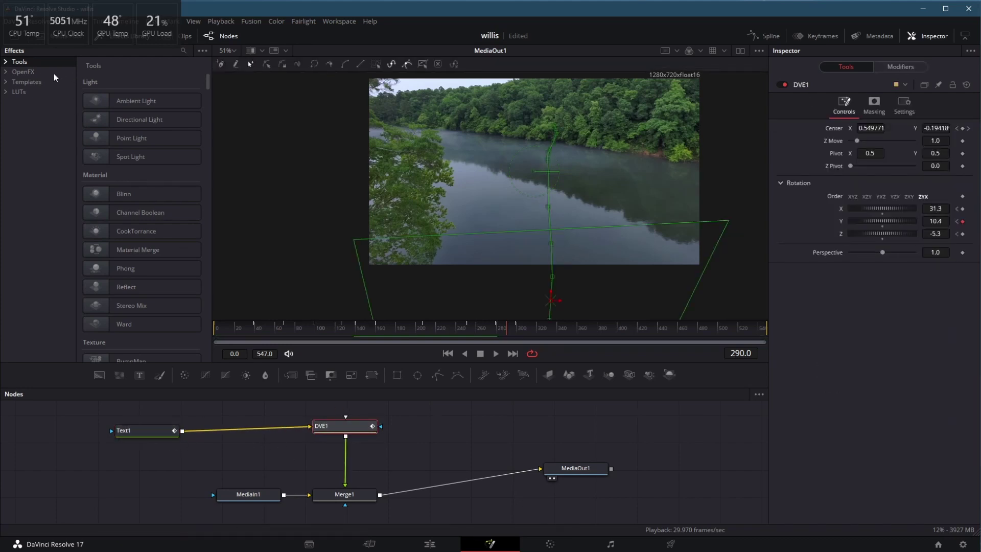
# Step: Insert the CBReflection template from the effects library between Text1 and DVE1
pyautogui.click(26, 82)
pyautogui.click(184, 50)
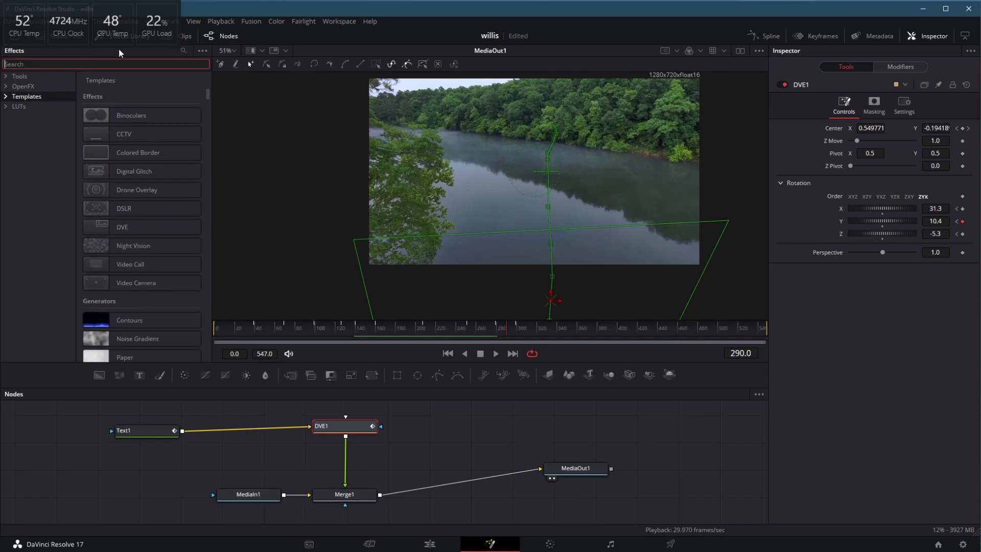
pyautogui.write('CB')
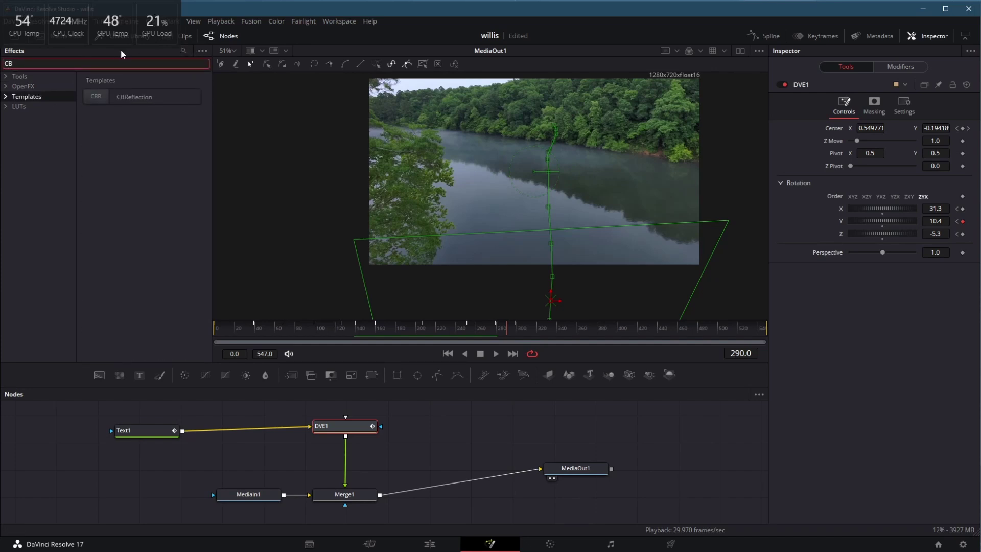
pyautogui.moveTo(115, 96); pyautogui.dragTo(122, 127)
pyautogui.moveTo(219, 410); pyautogui.dragTo(247, 436)
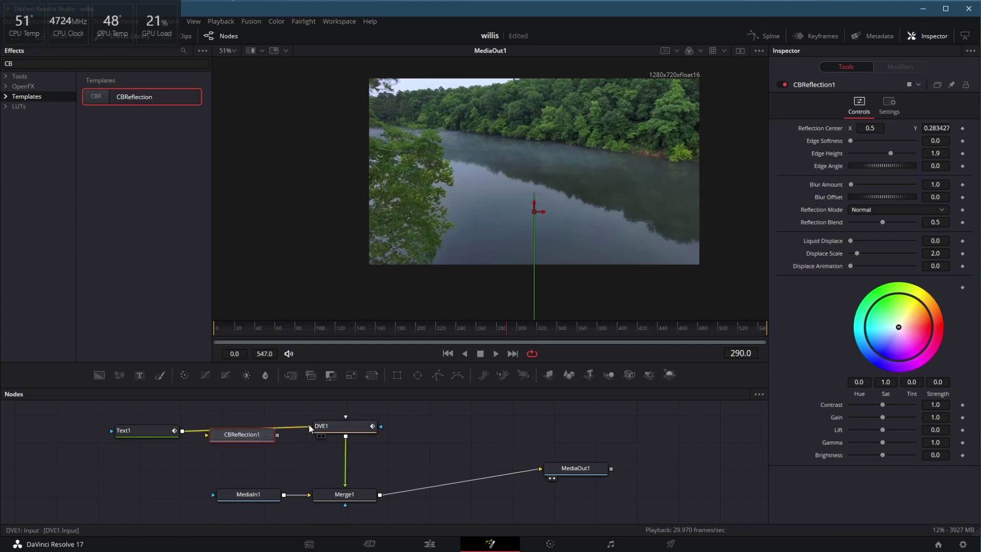
pyautogui.moveTo(309, 426); pyautogui.dragTo(207, 435)
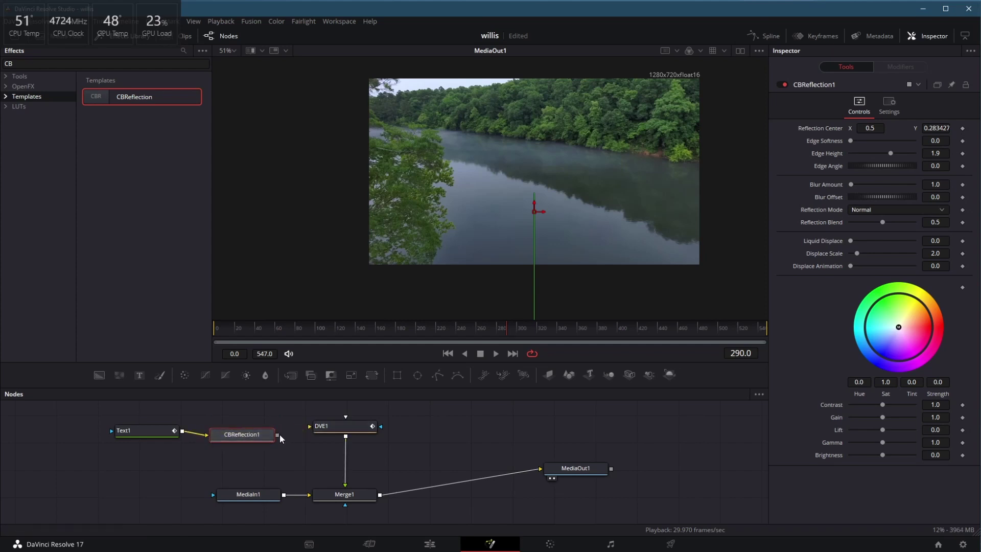
pyautogui.moveTo(277, 434); pyautogui.dragTo(325, 432)
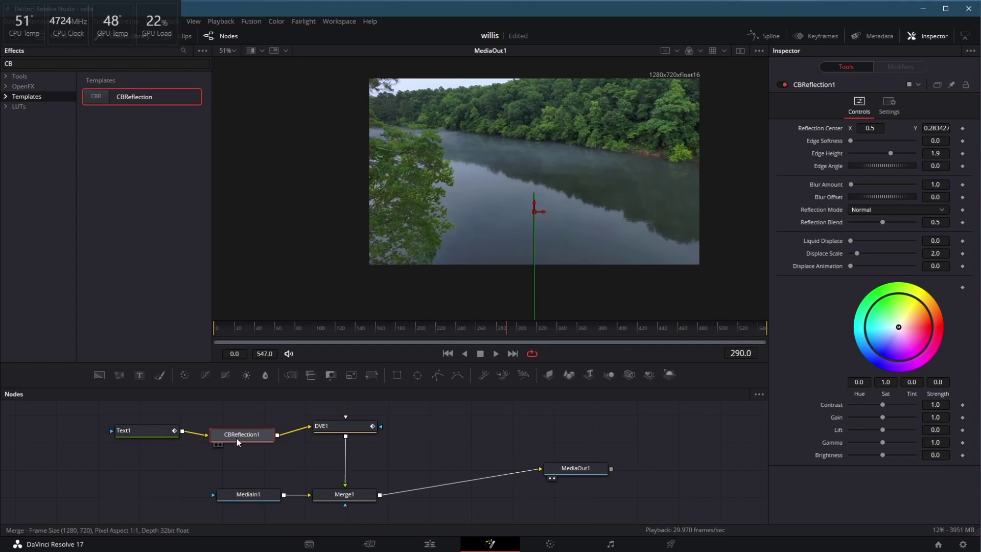
# Step: Set reflection Edge Softness about 0.08, Blur Amount 15 and Liquid Displace 0.646, then preview
pyautogui.click(322, 325)
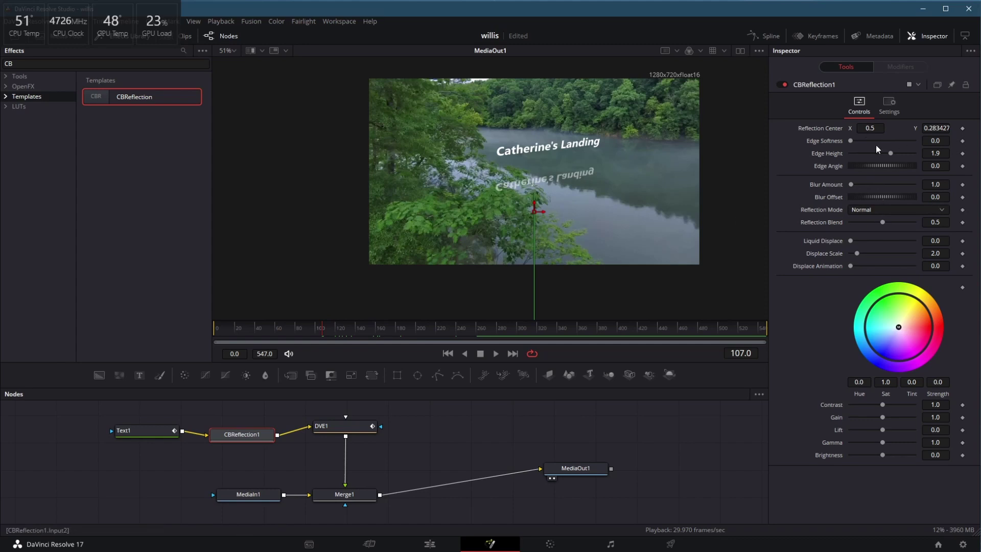
pyautogui.moveTo(857, 142)
pyautogui.mouseDown()
pyautogui.moveTo(882, 138)
pyautogui.moveTo(875, 146)
pyautogui.mouseUp()
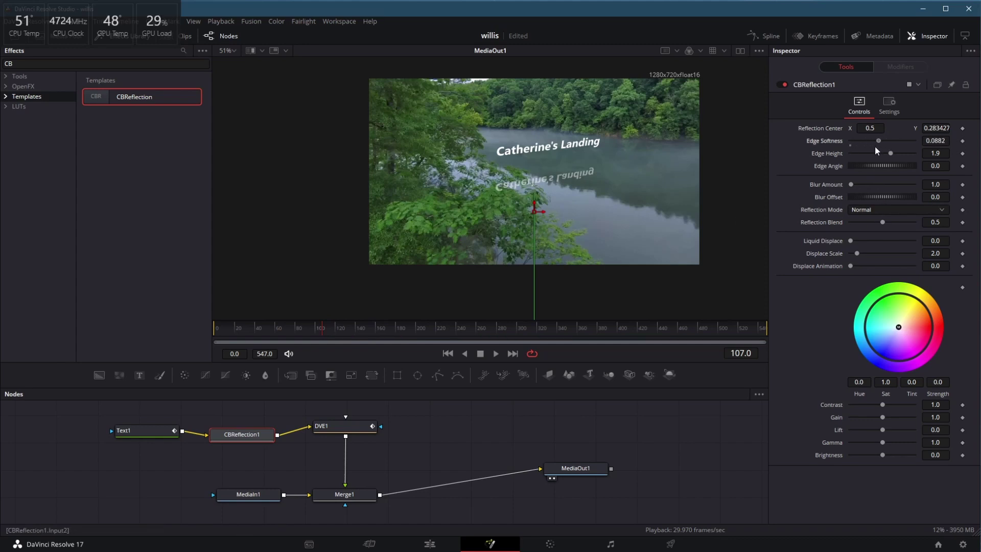
pyautogui.moveTo(852, 184); pyautogui.dragTo(860, 184)
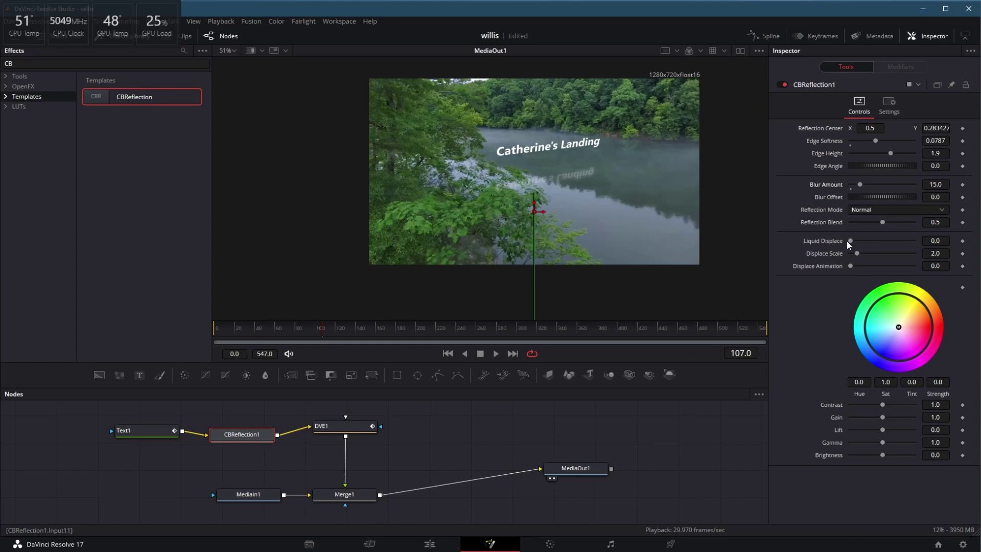
pyautogui.moveTo(848, 241); pyautogui.dragTo(833, 265)
pyautogui.press('space')
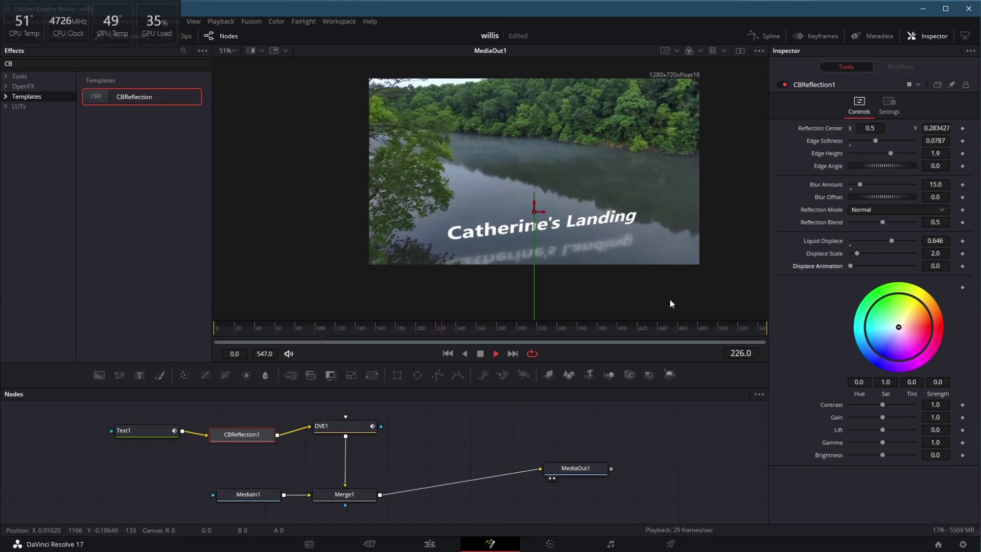
pyautogui.press('space')
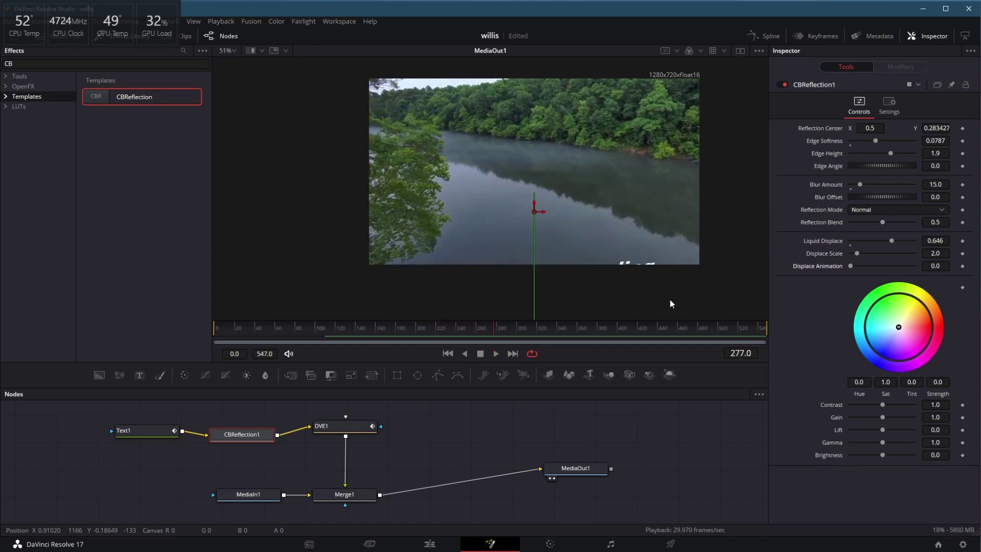
pyautogui.moveTo(448, 326); pyautogui.dragTo(250, 400)
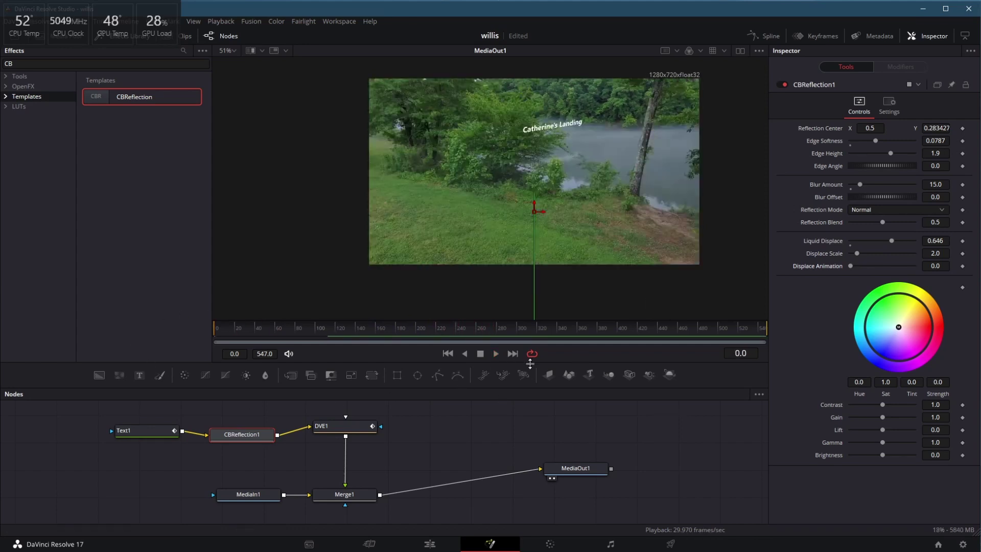
# Step: Stack a copy of My Movie 3 on Video 2 at the playhead, play it back, then open the Color page
pyautogui.click(429, 544)
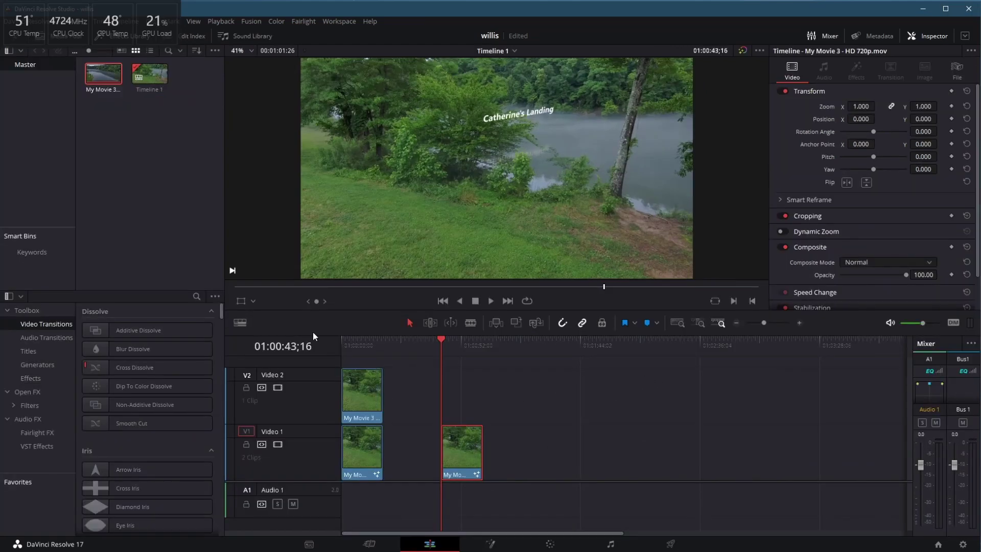
pyautogui.moveTo(104, 73); pyautogui.dragTo(449, 404)
pyautogui.click(458, 389)
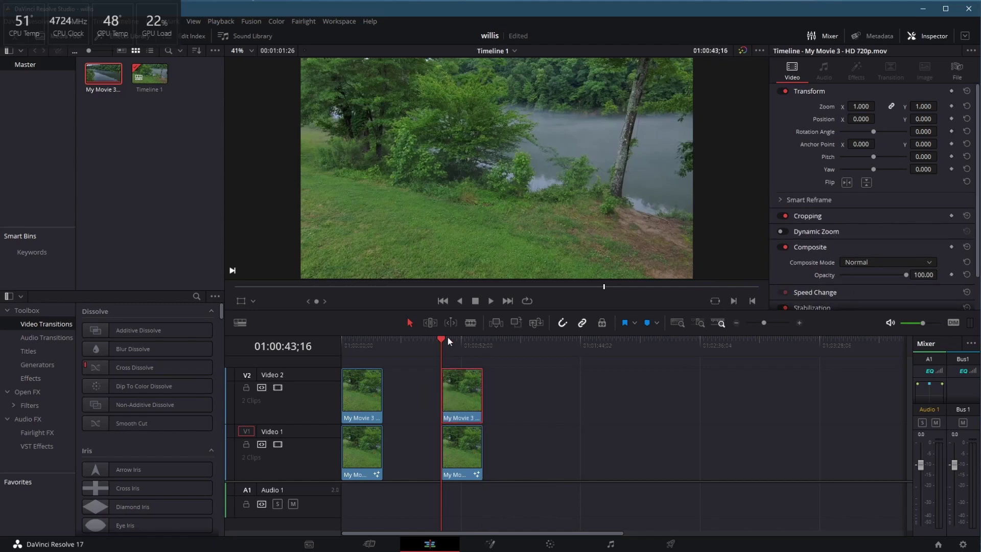
pyautogui.press('space')
pyautogui.press('space')
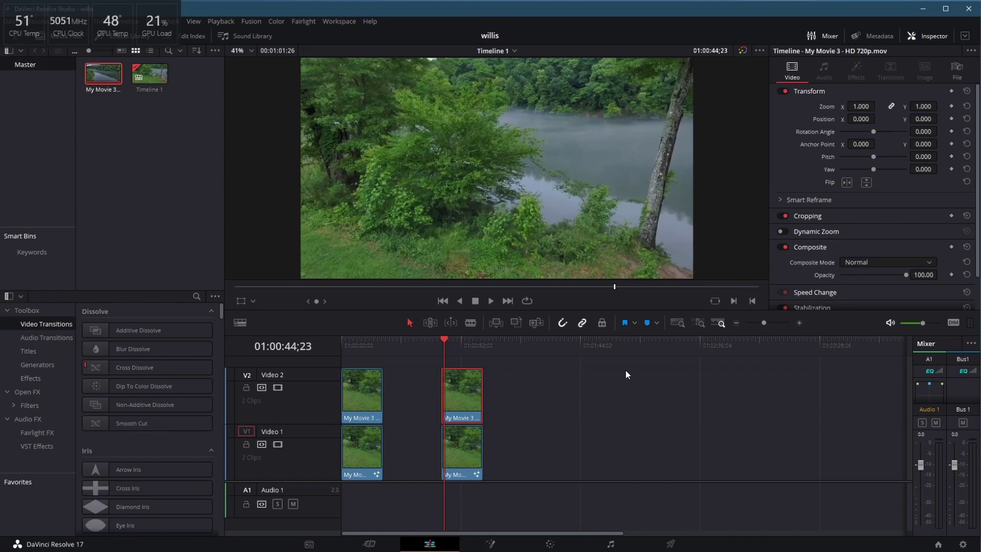
pyautogui.click(550, 544)
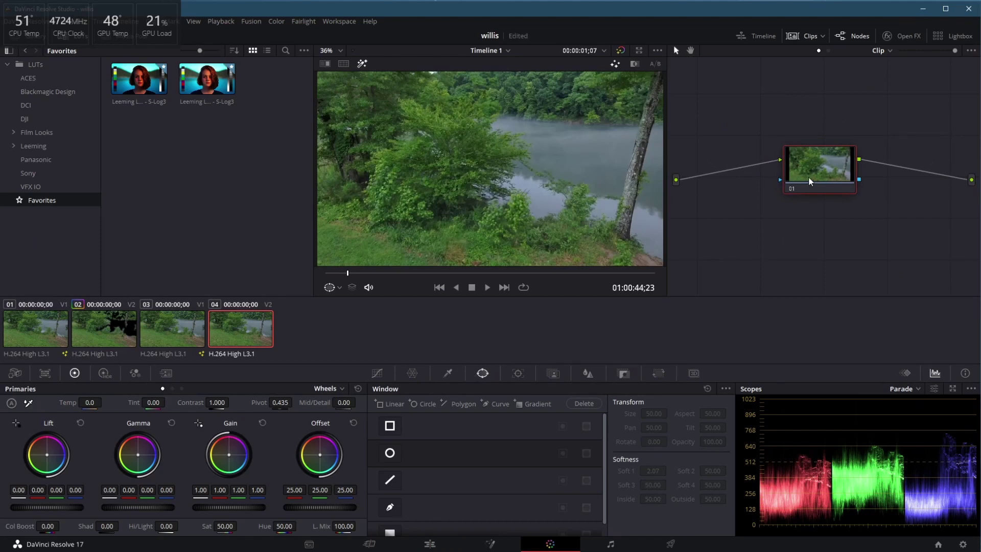
# Step: Add an alpha output to the node graph, wire node 01's alpha into it, and open the Qualifier
pyautogui.moveTo(811, 180); pyautogui.dragTo(757, 180)
pyautogui.rightClick(844, 214)
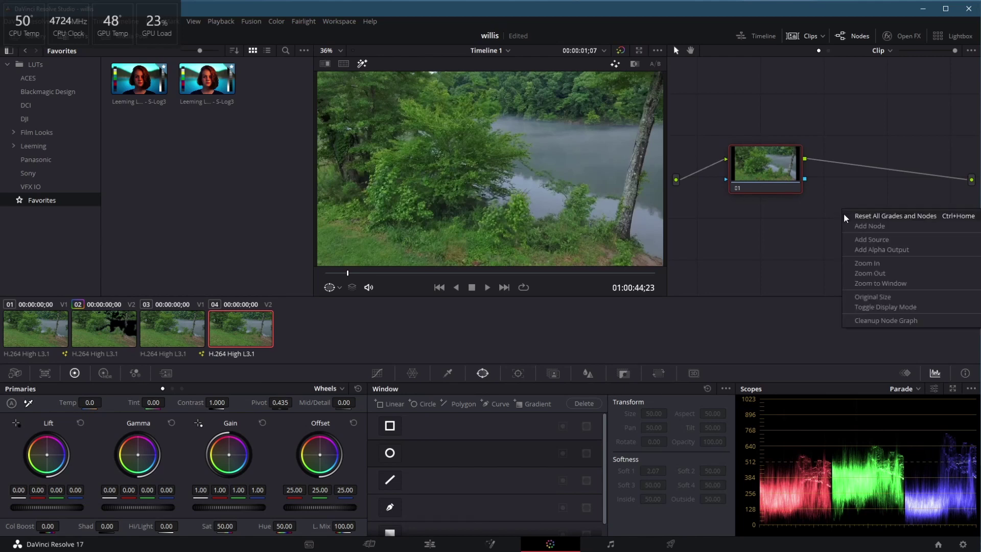
pyautogui.click(903, 250)
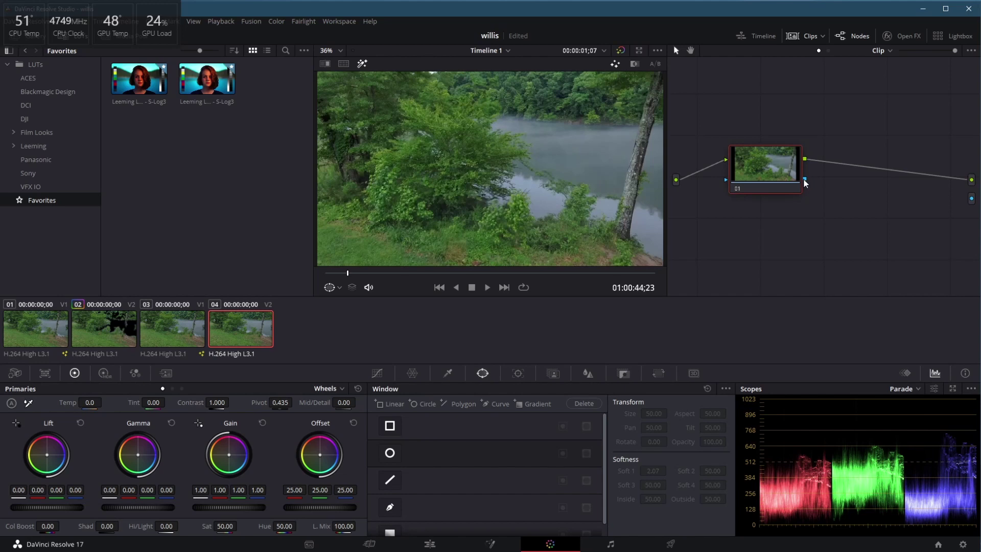
pyautogui.moveTo(918, 192); pyautogui.dragTo(967, 202)
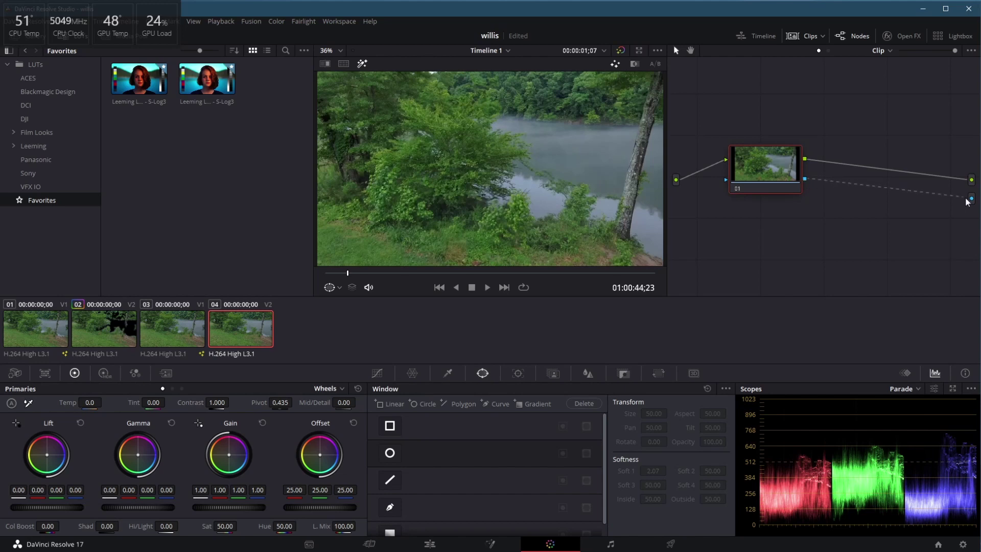
pyautogui.click(447, 374)
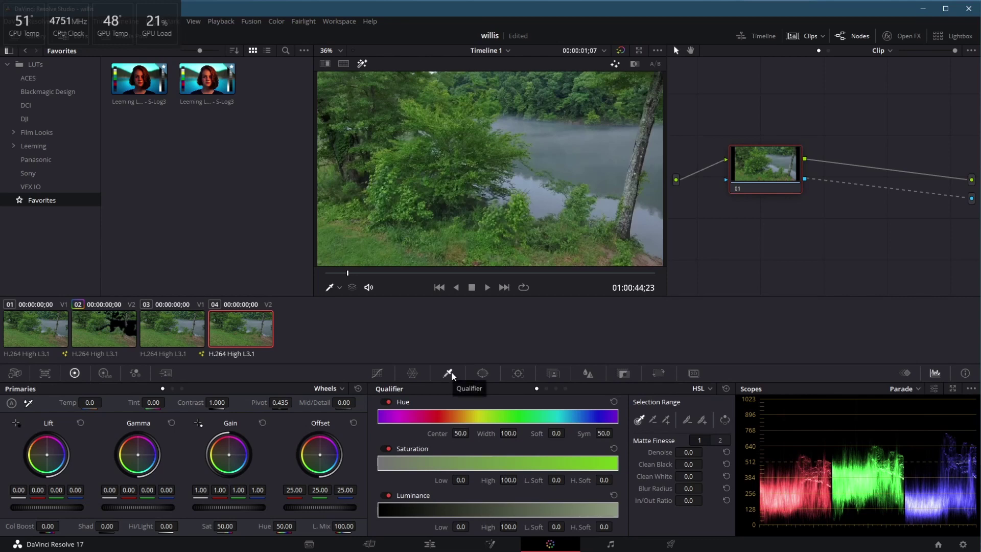
# Step: Sample the lake water with the qualifier, invert the key, and fine-tune the hue width across the clip
pyautogui.click(595, 155)
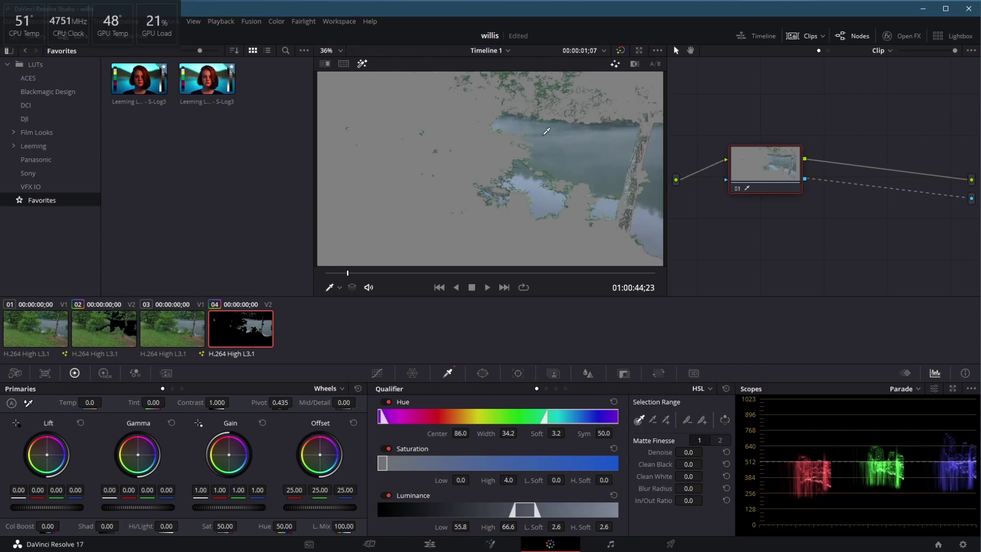
pyautogui.click(725, 421)
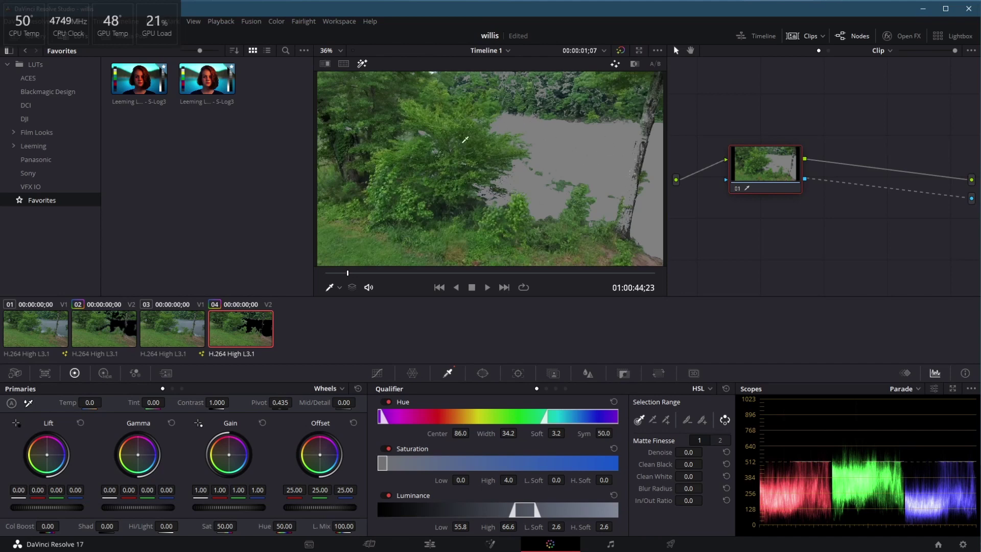
pyautogui.moveTo(548, 415); pyautogui.dragTo(567, 415)
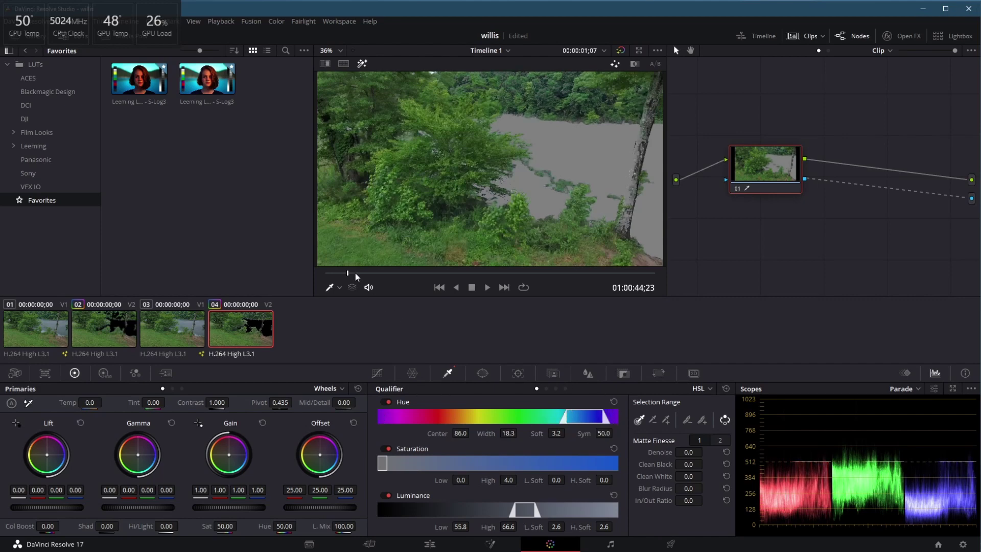
pyautogui.moveTo(358, 273); pyautogui.dragTo(427, 274)
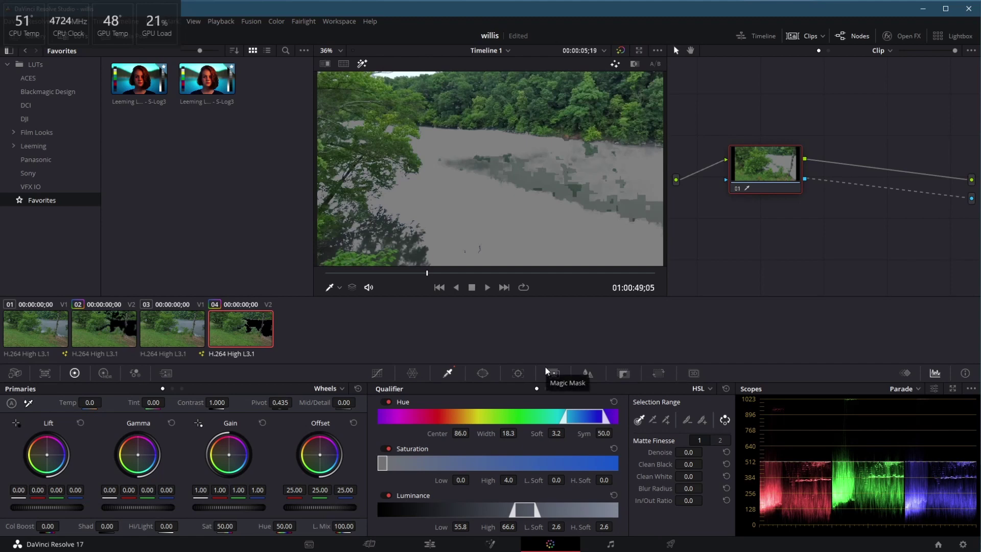
pyautogui.moveTo(564, 417); pyautogui.dragTo(552, 421)
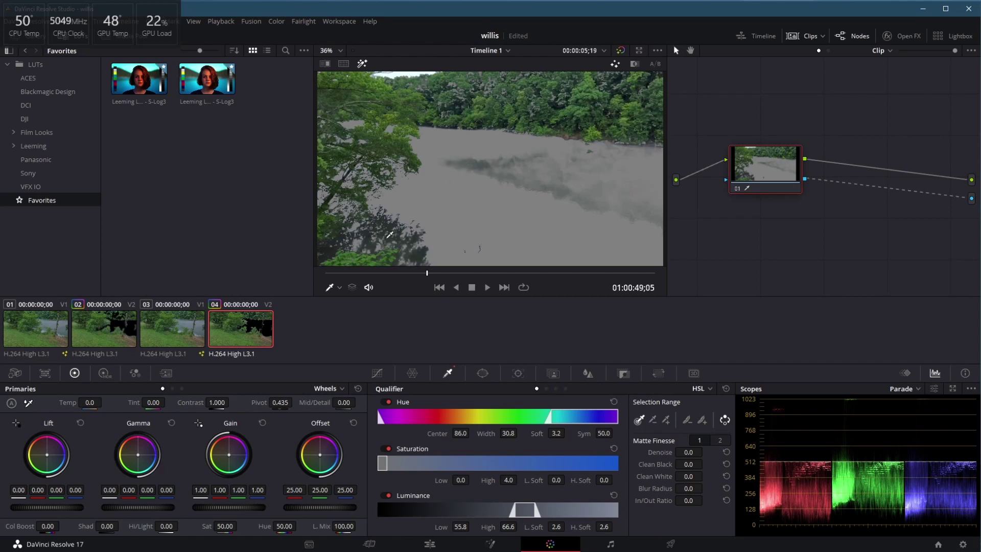
pyautogui.moveTo(427, 273); pyautogui.dragTo(298, 275)
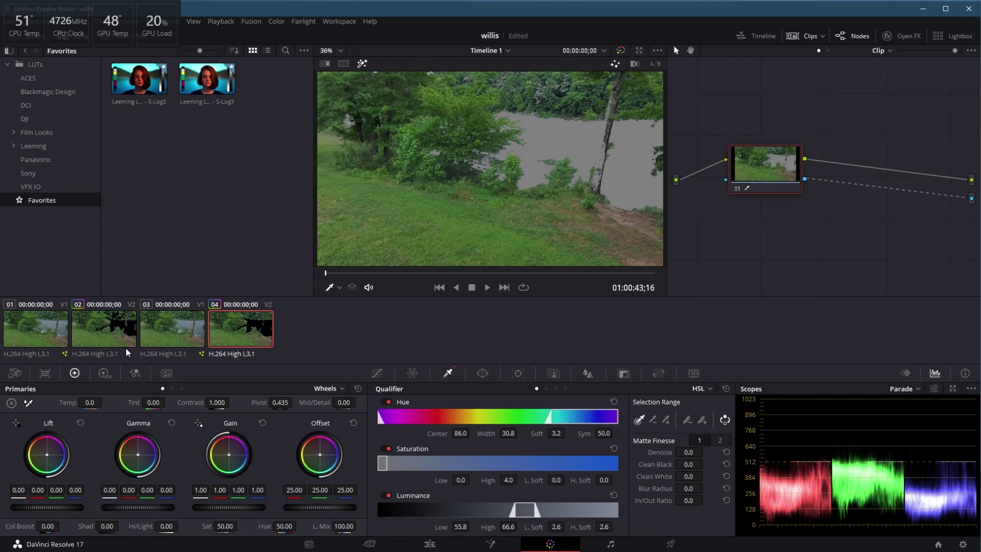
pyautogui.click(436, 544)
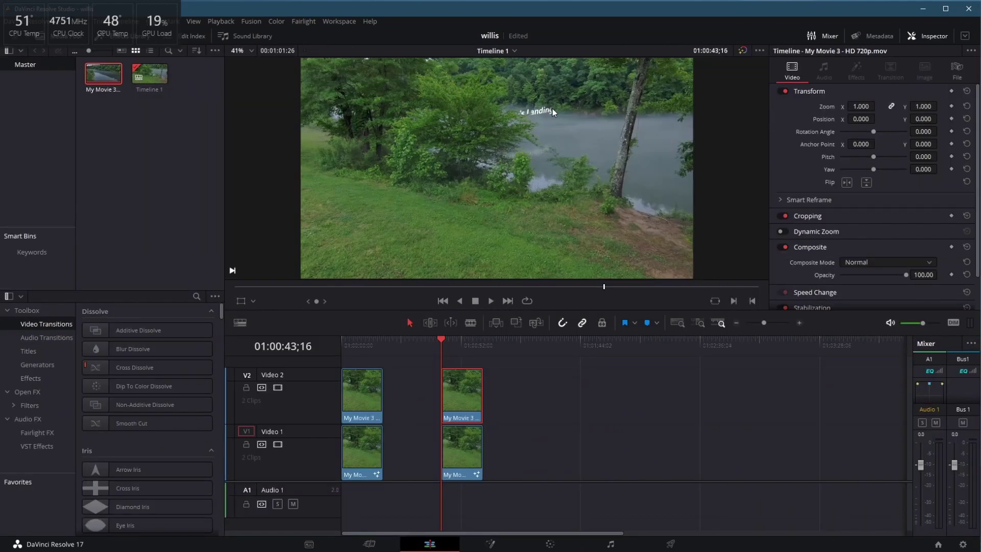
# Step: Play the timeline and stop with 'Catherine's Landing' and its reflection over the lake
pyautogui.press('space')
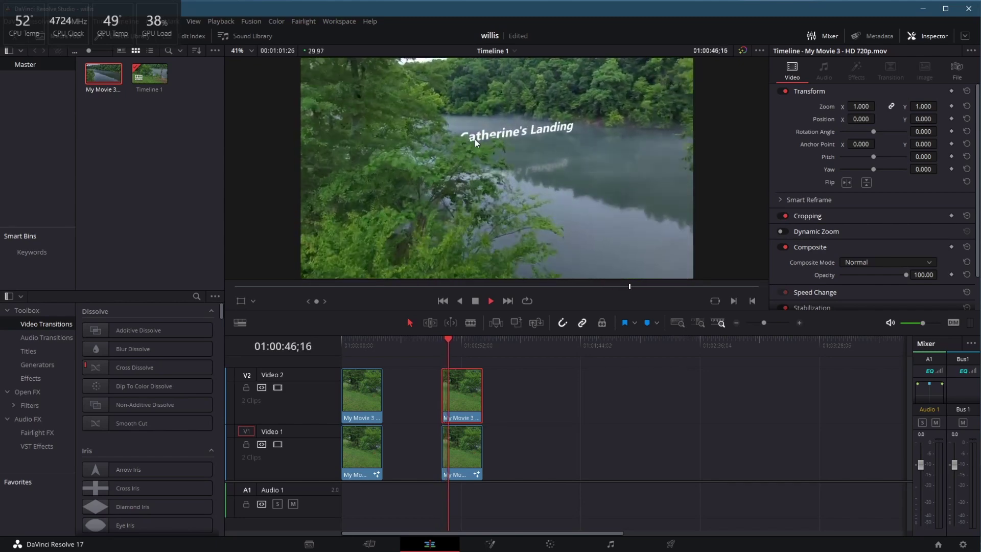
pyautogui.press('space')
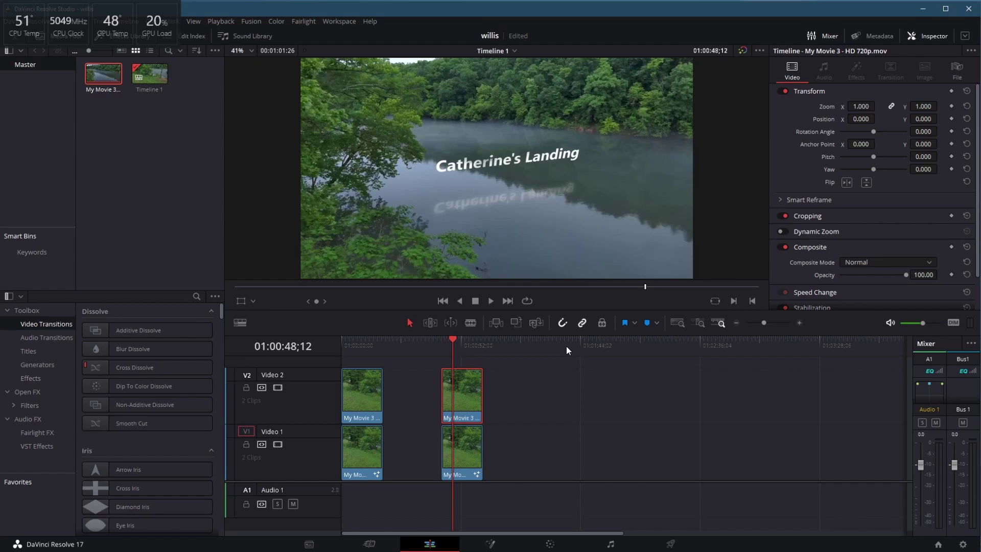
# Step: Add a serial correction node 02 to the V2 clip at its first frame
pyautogui.click(562, 547)
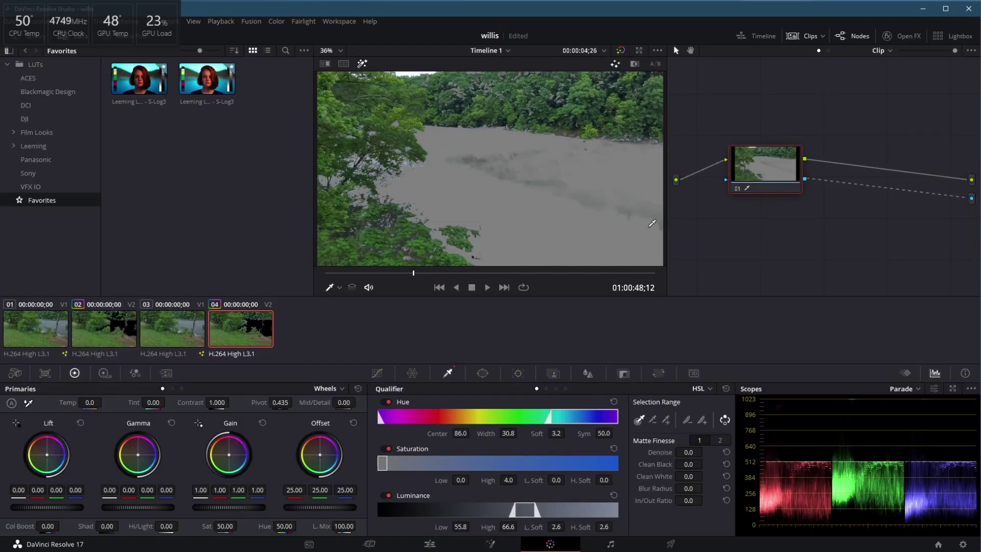
pyautogui.moveTo(407, 276); pyautogui.dragTo(274, 260)
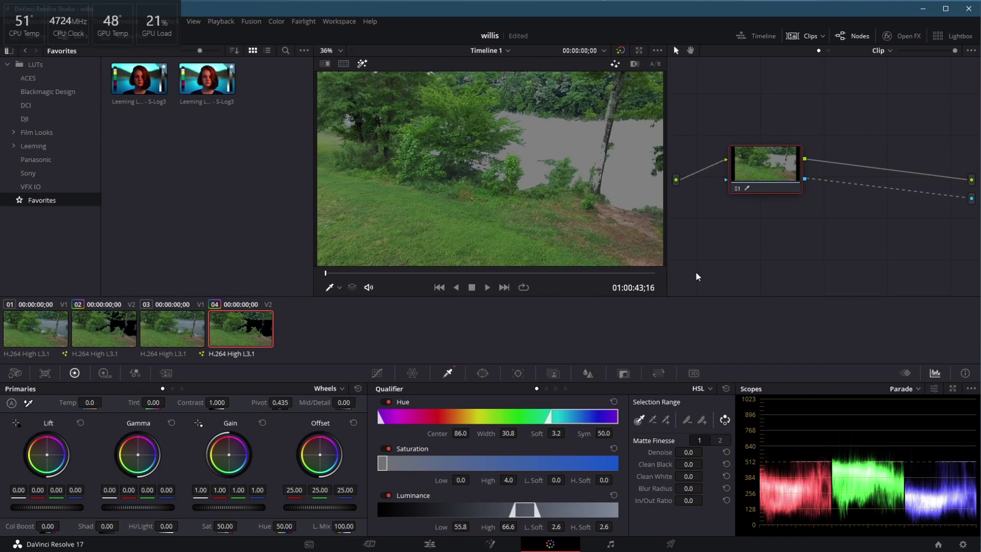
pyautogui.hotkey('alt', 's')
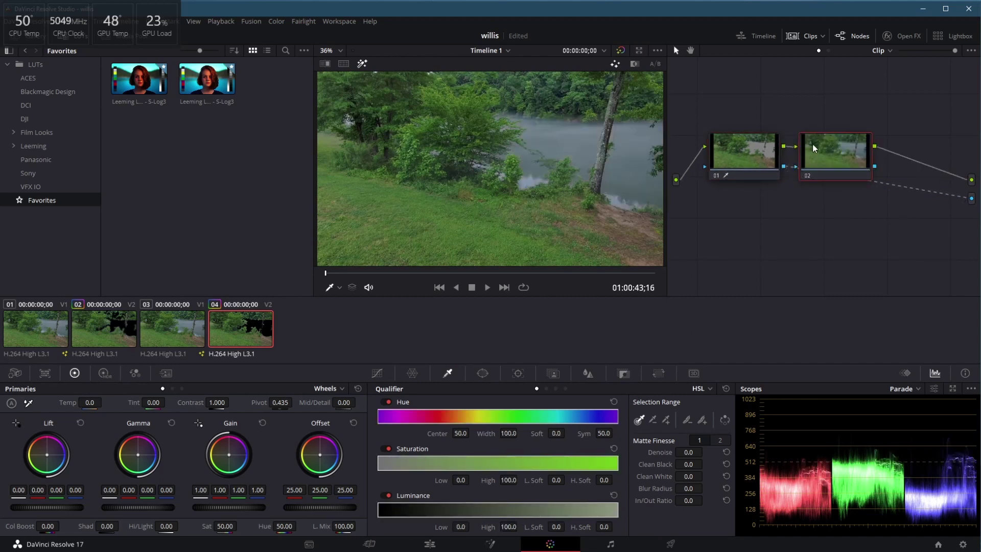
pyautogui.moveTo(814, 148); pyautogui.dragTo(833, 135)
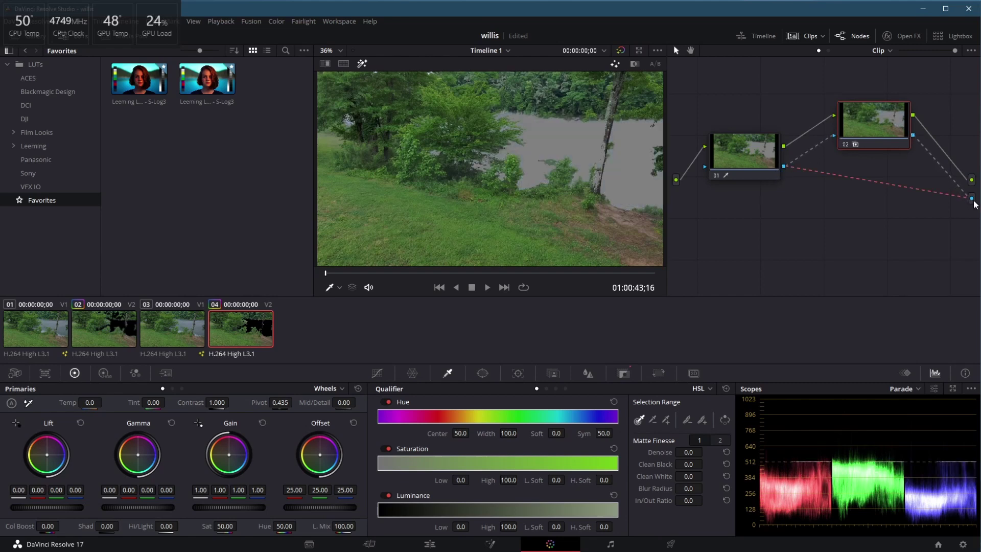
pyautogui.moveTo(885, 109); pyautogui.dragTo(873, 137)
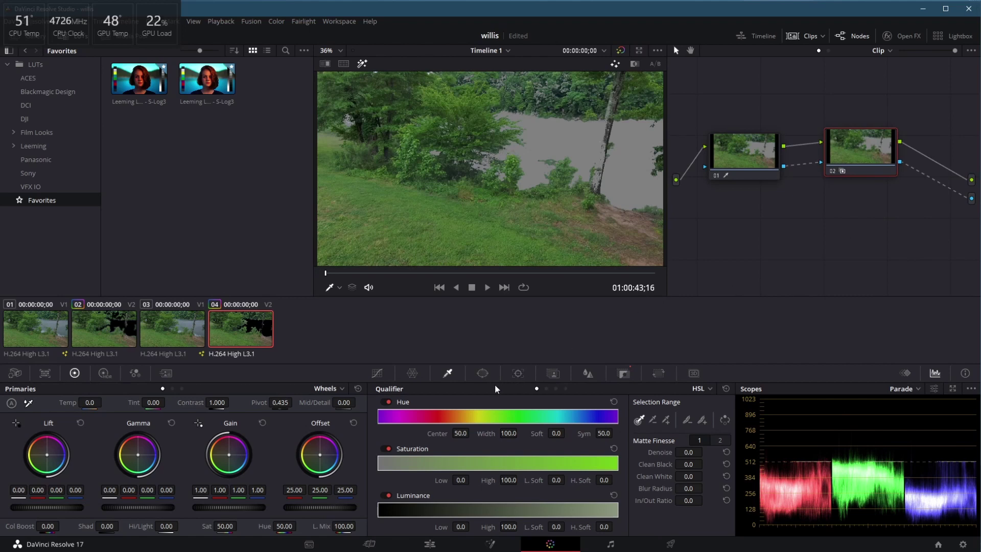
# Step: Enable a freehand Curve window in the Window palette
pyautogui.click(483, 374)
pyautogui.scroll(-1, 416, 494)
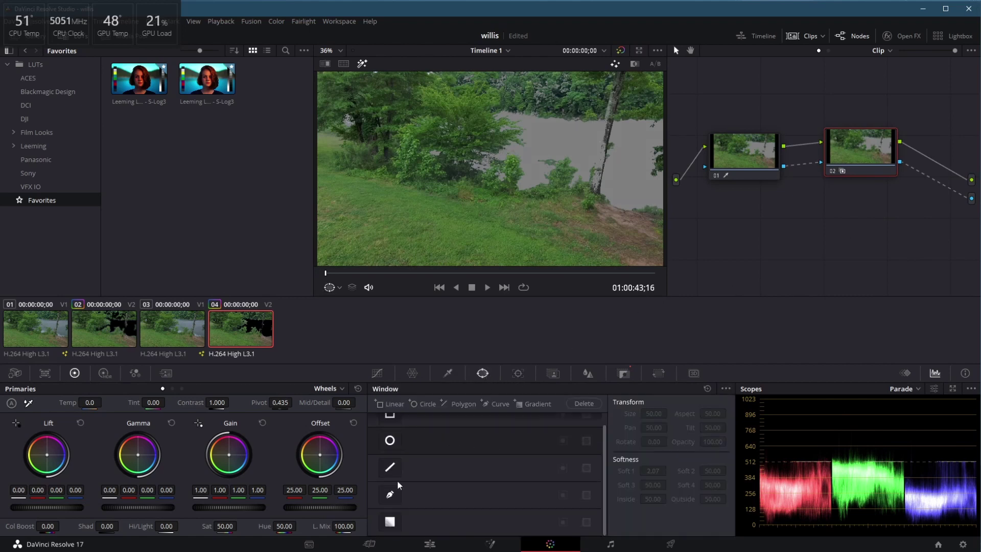
pyautogui.click(391, 494)
pyautogui.scroll(2, 595, 204)
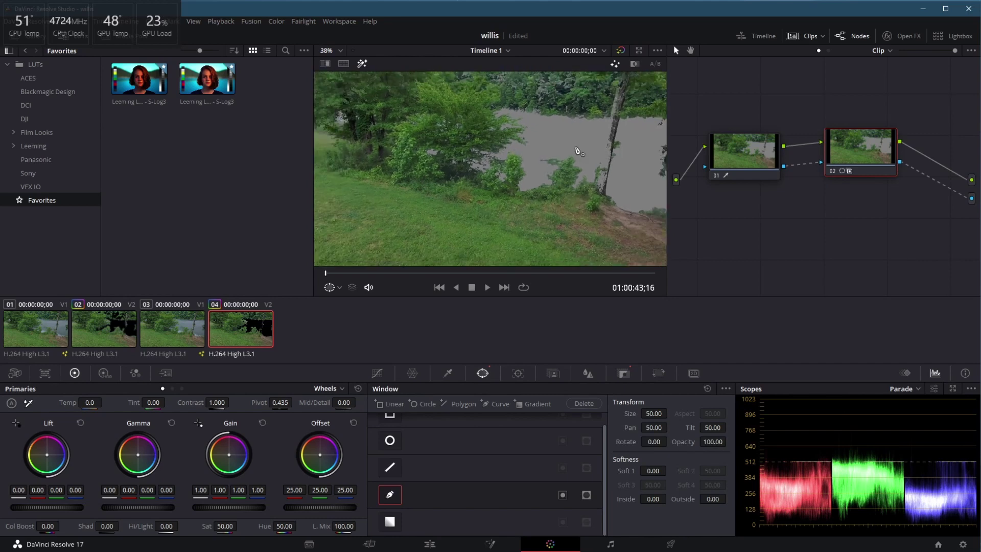
pyautogui.scroll(-2, 613, 142)
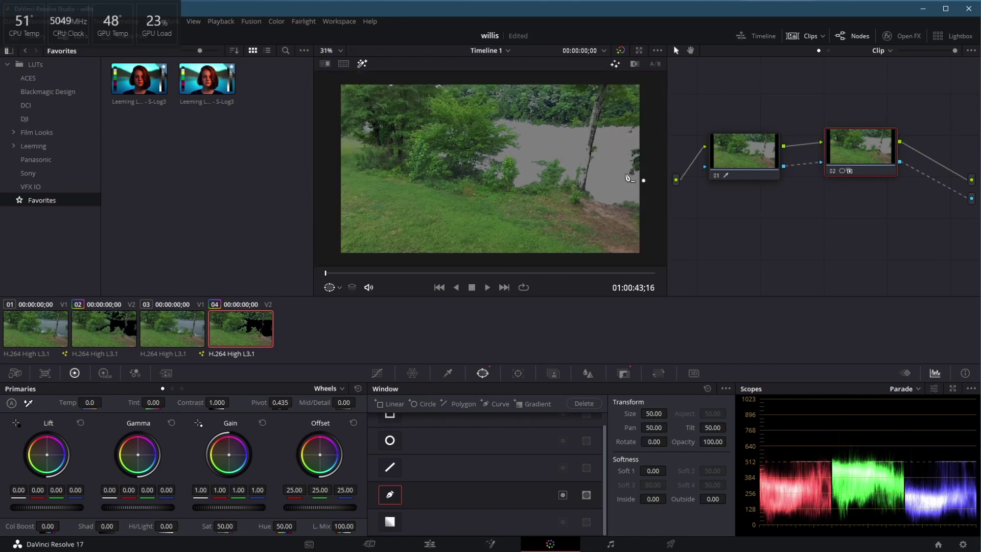
# Step: Outline the upper-right treeline and shoreline with a closed curve mask and invert it
pyautogui.click(524, 134)
pyautogui.click(502, 120)
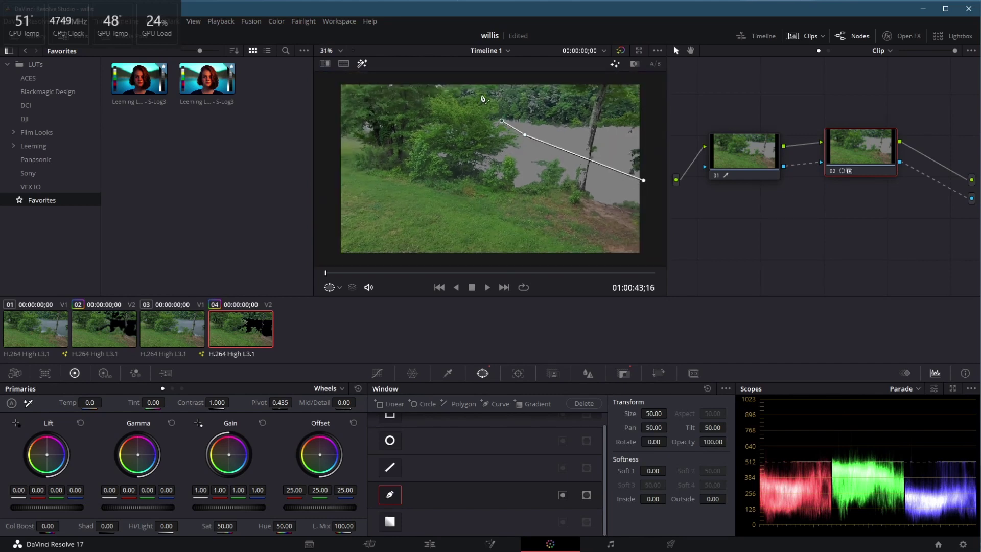
pyautogui.click(500, 80)
pyautogui.click(608, 81)
pyautogui.click(663, 87)
pyautogui.click(657, 170)
pyautogui.click(643, 181)
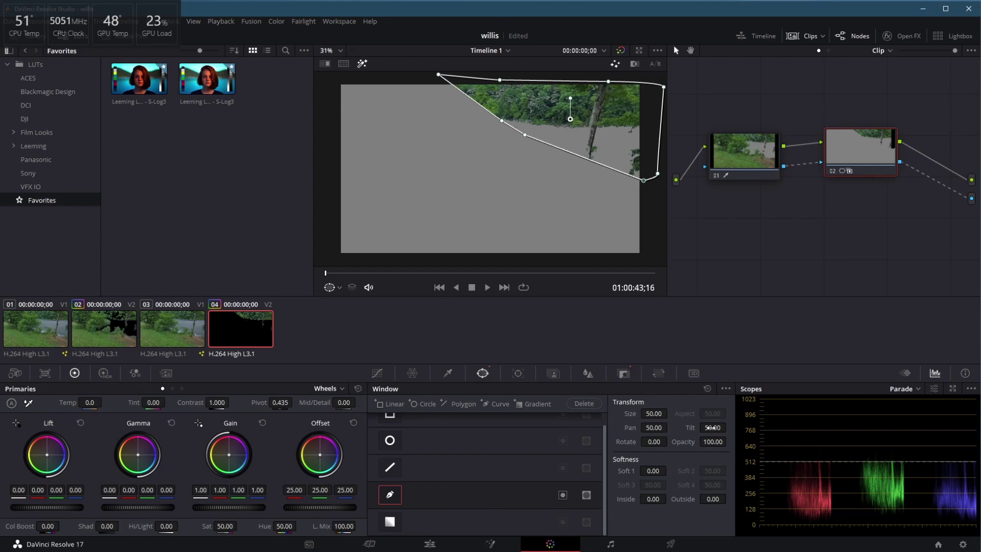
pyautogui.click(564, 496)
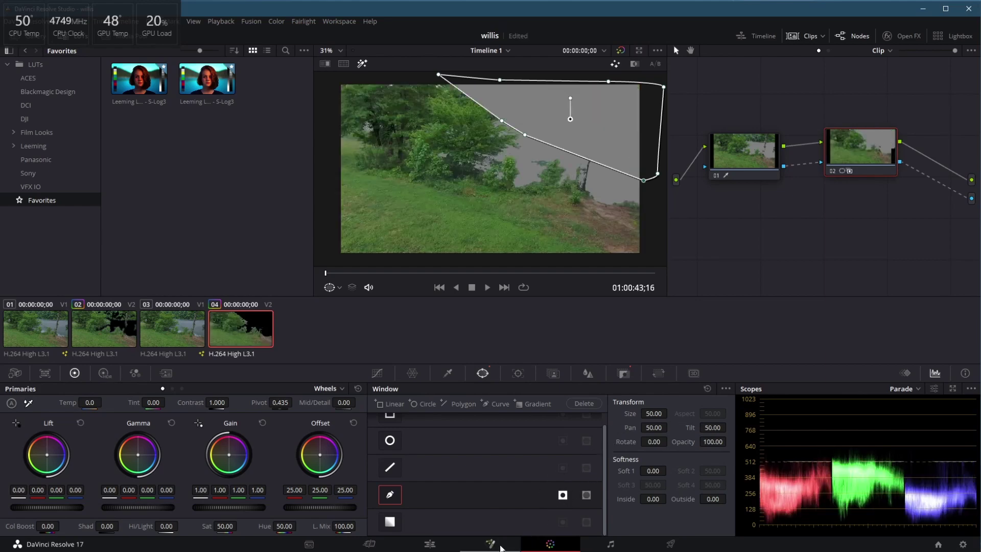
pyautogui.click(429, 544)
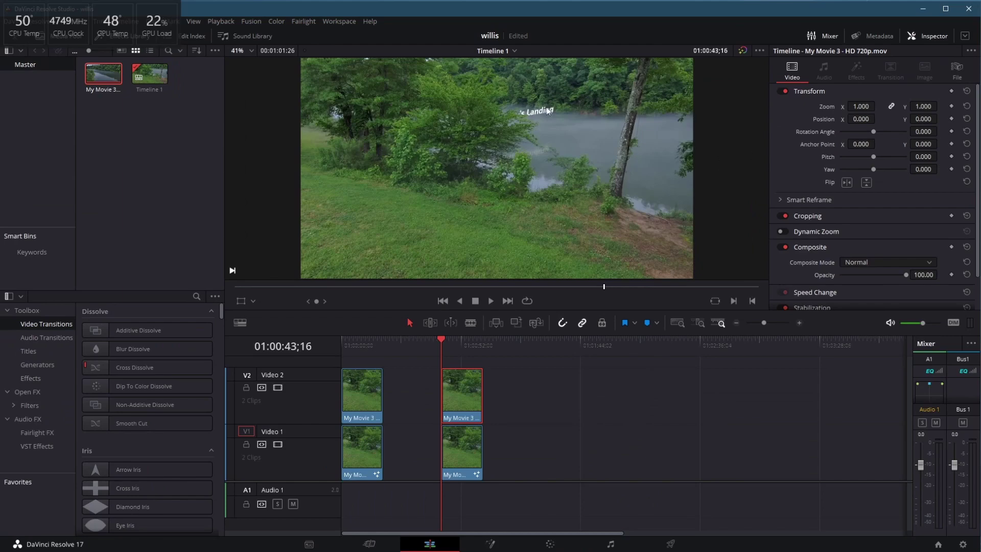
# Step: Replay the shot from the start, slide the V2 clip later on Video 2, and open Fusion
pyautogui.press('space')
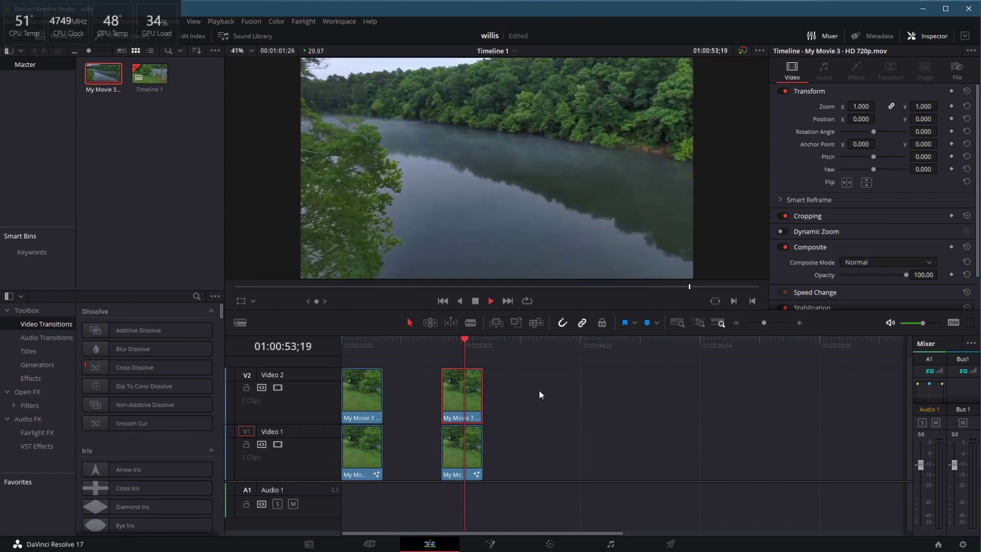
pyautogui.click(443, 347)
pyautogui.press('space')
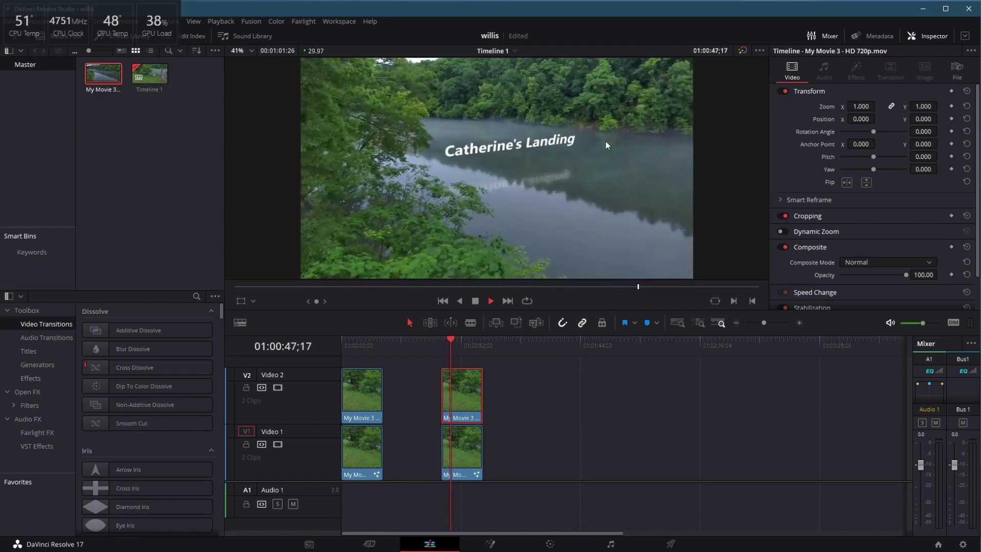
pyautogui.press('space')
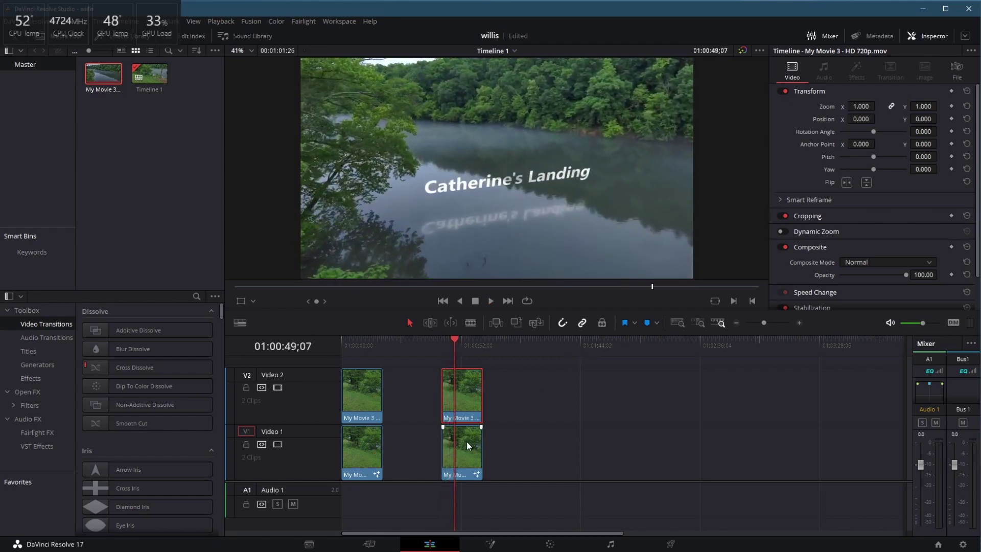
pyautogui.moveTo(461, 387); pyautogui.dragTo(513, 388)
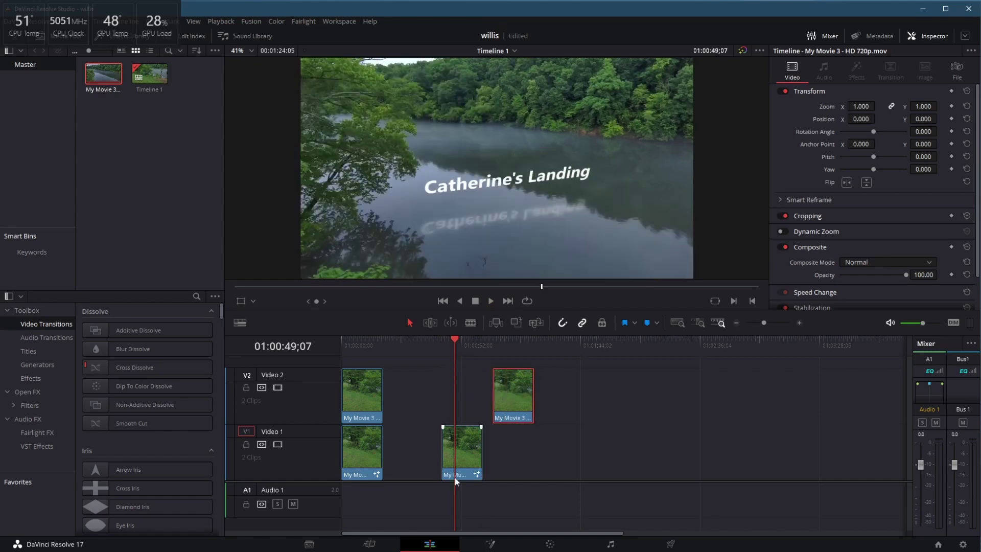
pyautogui.click(491, 544)
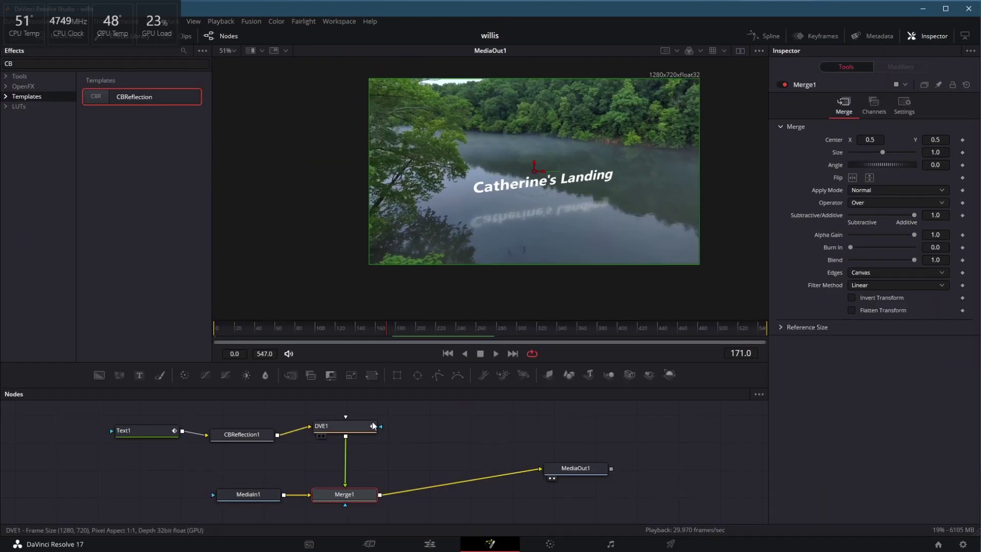
# Step: Keyframe DVE1's Y Rotation at frame 209 to tilt the title further, checking playback to frame 301
pyautogui.click(337, 426)
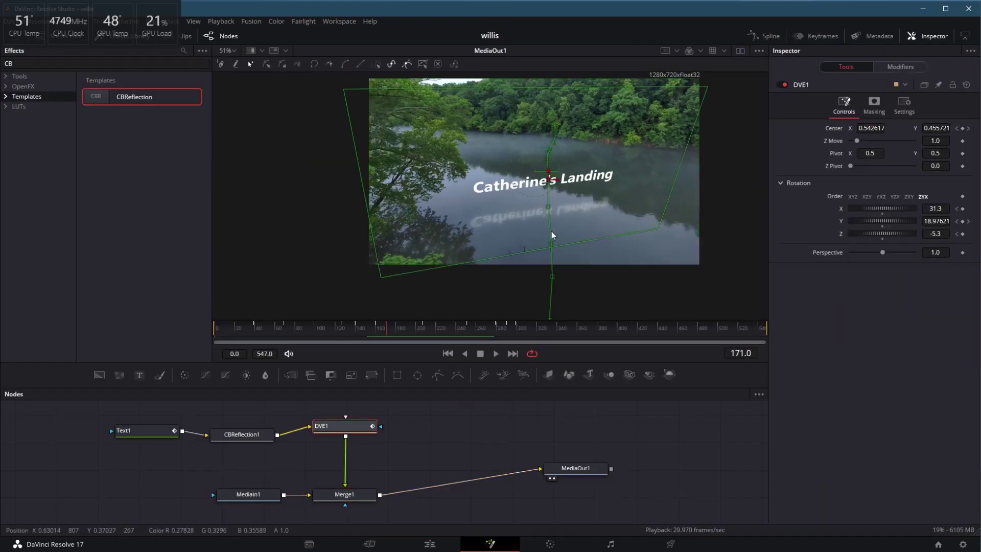
pyautogui.click(956, 221)
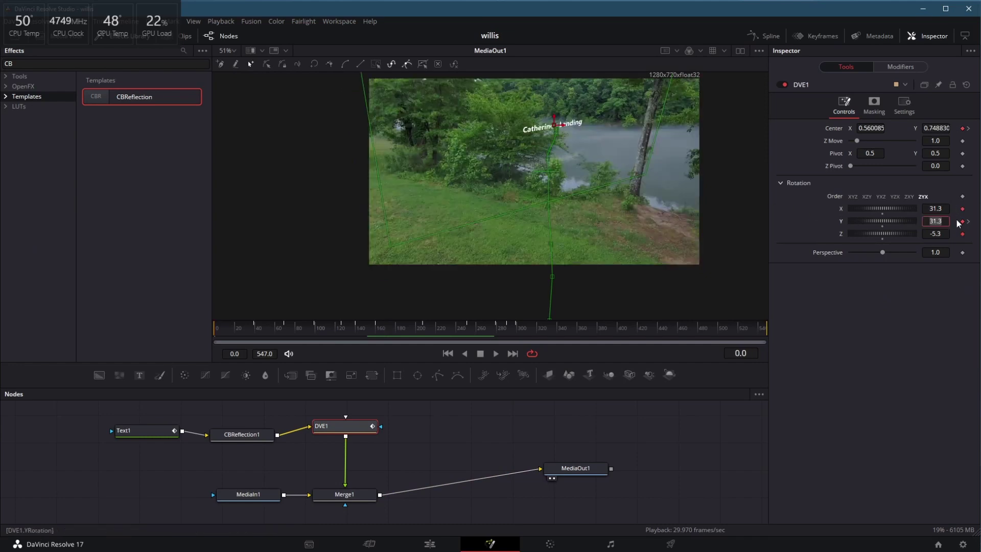
pyautogui.press('space')
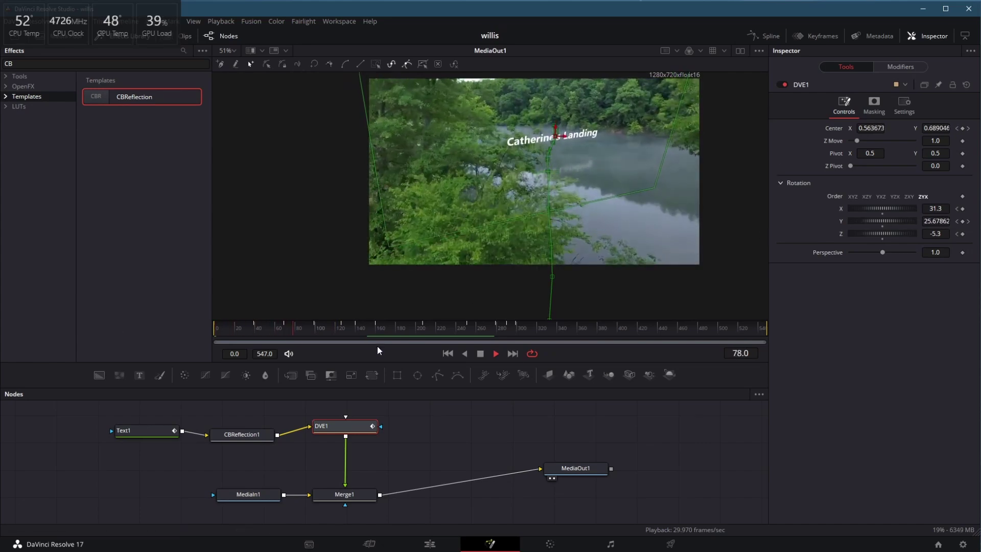
pyautogui.moveTo(378, 329); pyautogui.dragTo(412, 324)
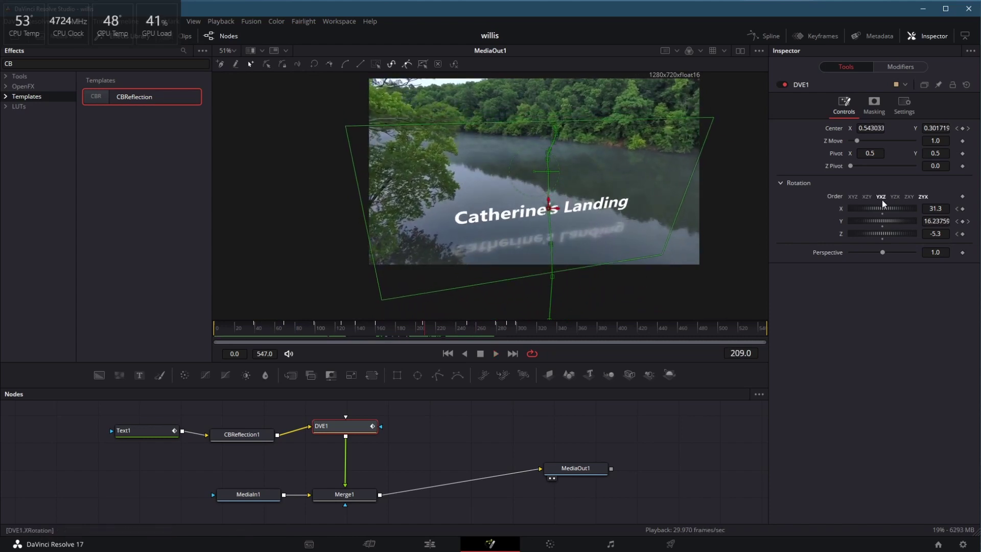
pyautogui.moveTo(936, 221); pyautogui.dragTo(951, 220)
pyautogui.moveTo(328, 325); pyautogui.dragTo(208, 332)
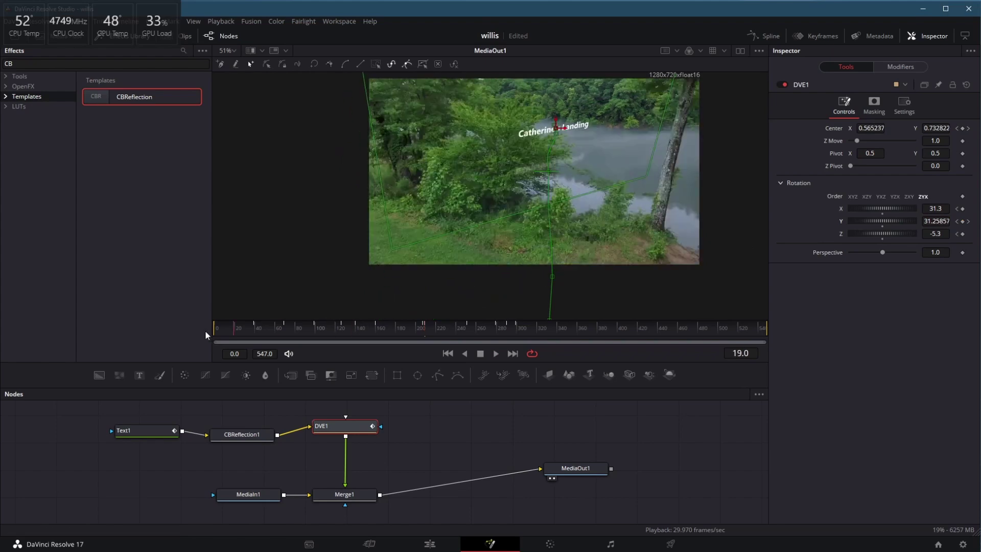
pyautogui.press('space')
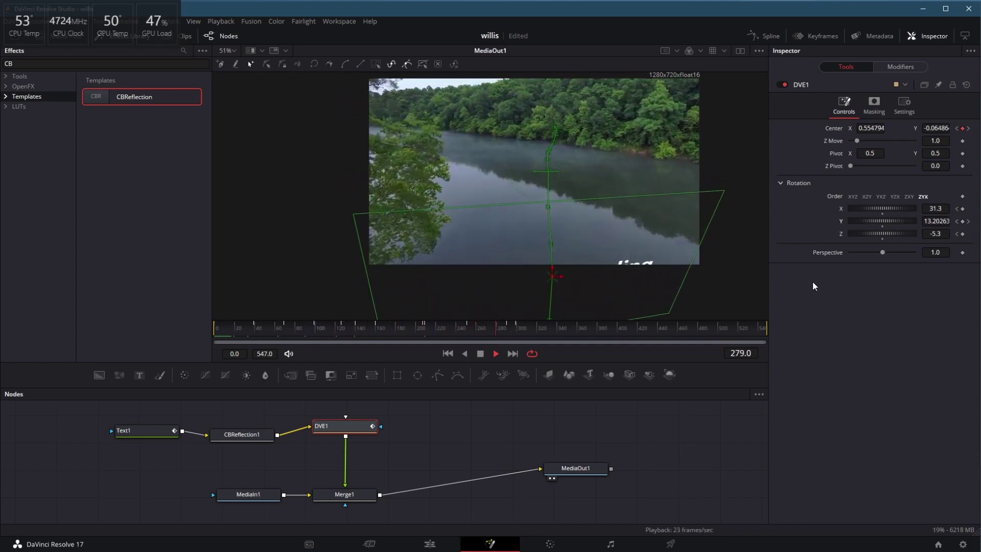
pyautogui.press('space')
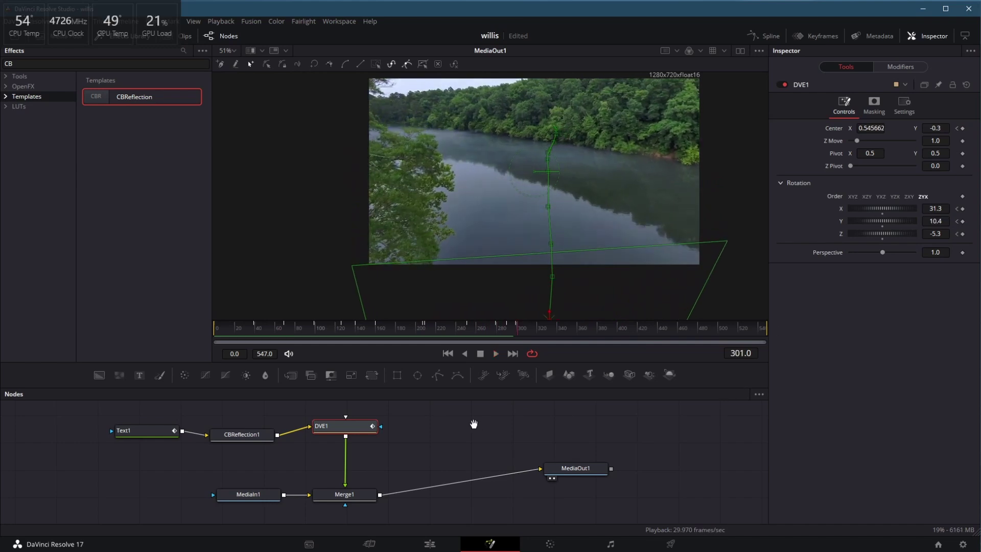
pyautogui.hscroll(-2, 497, 429)
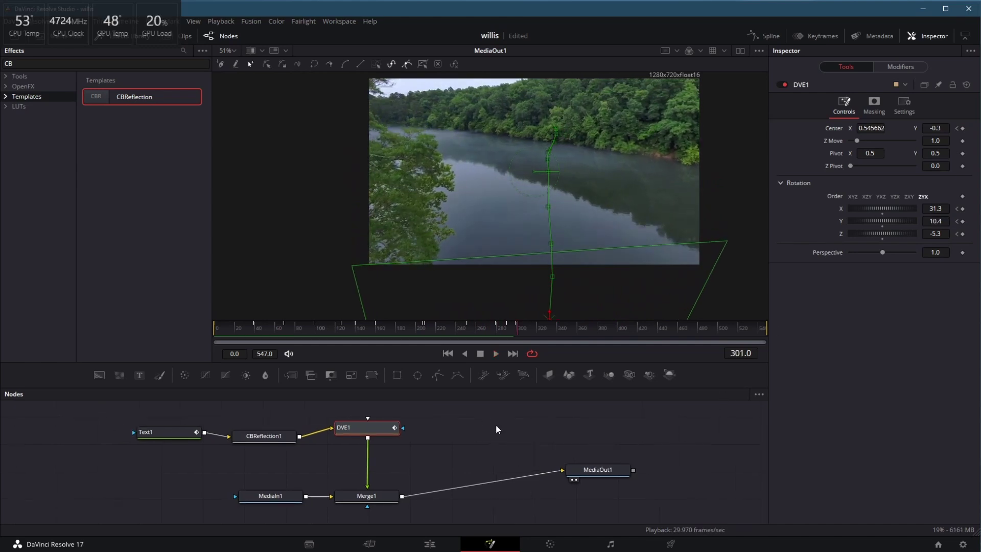